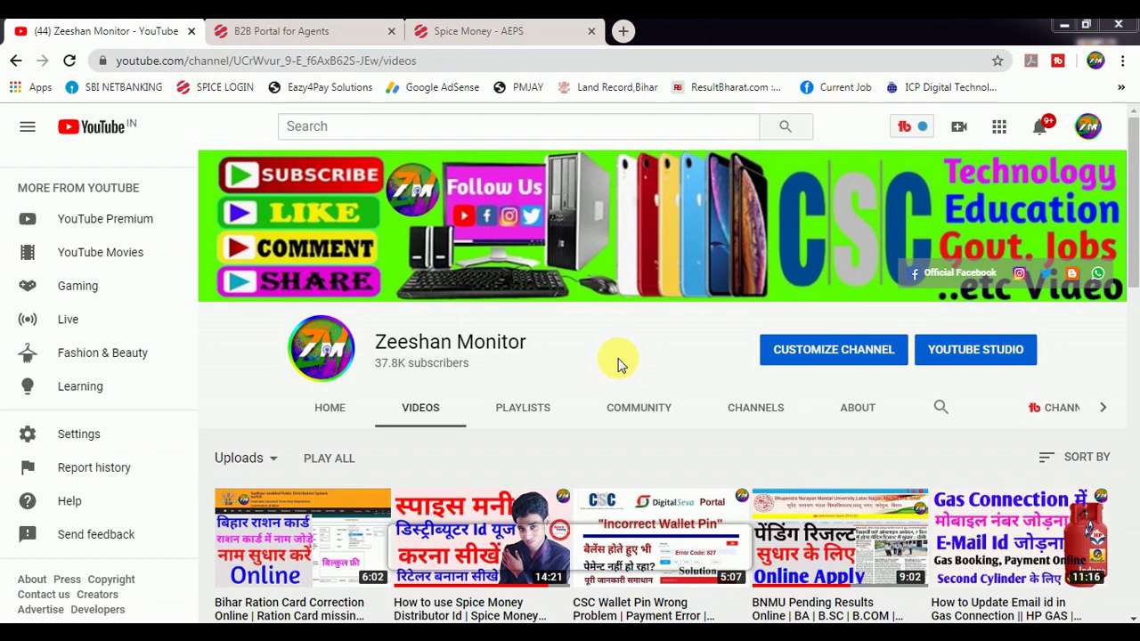
Open the Spice Money AEPS page and choose the Mini Statement service with Mantra as the device type
key(ctrl+Tab)
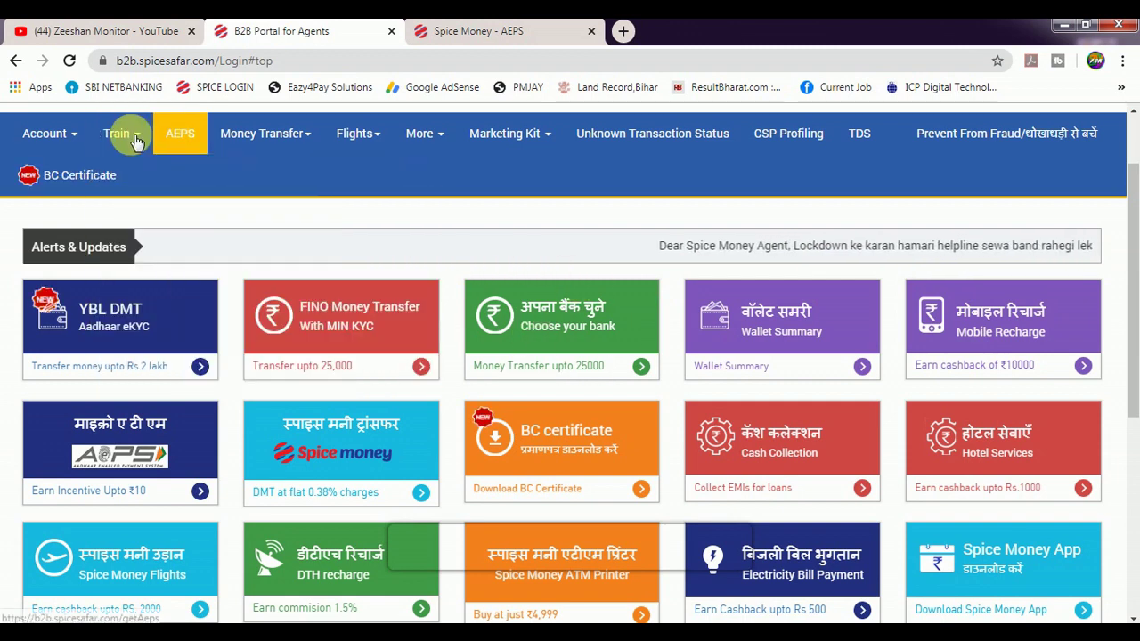
mouse_move(125, 141)
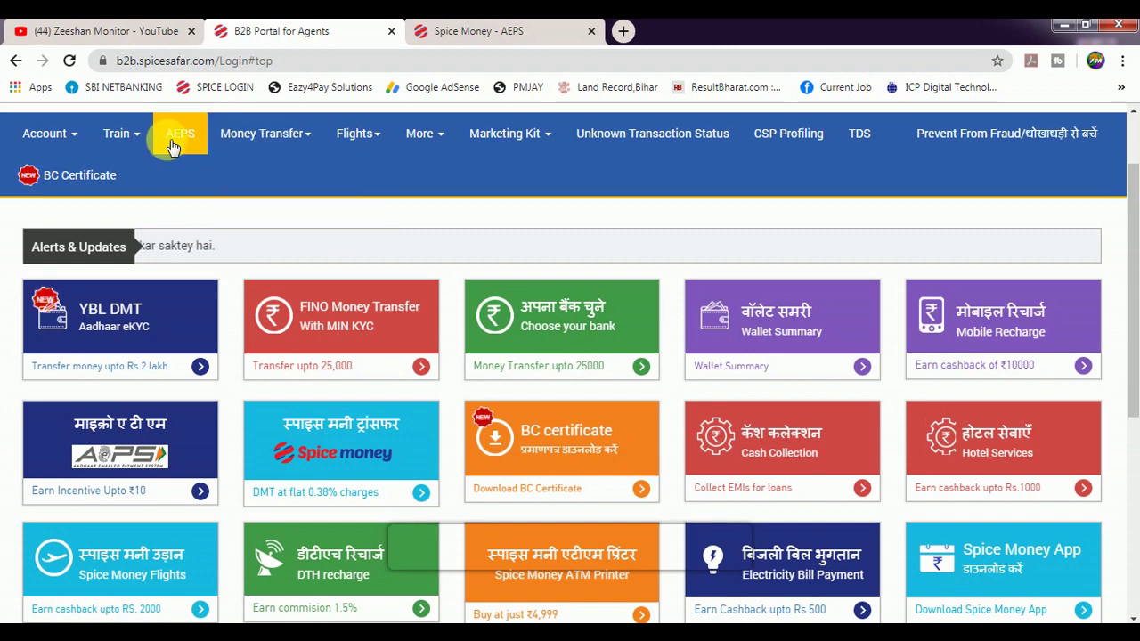
click(450, 27)
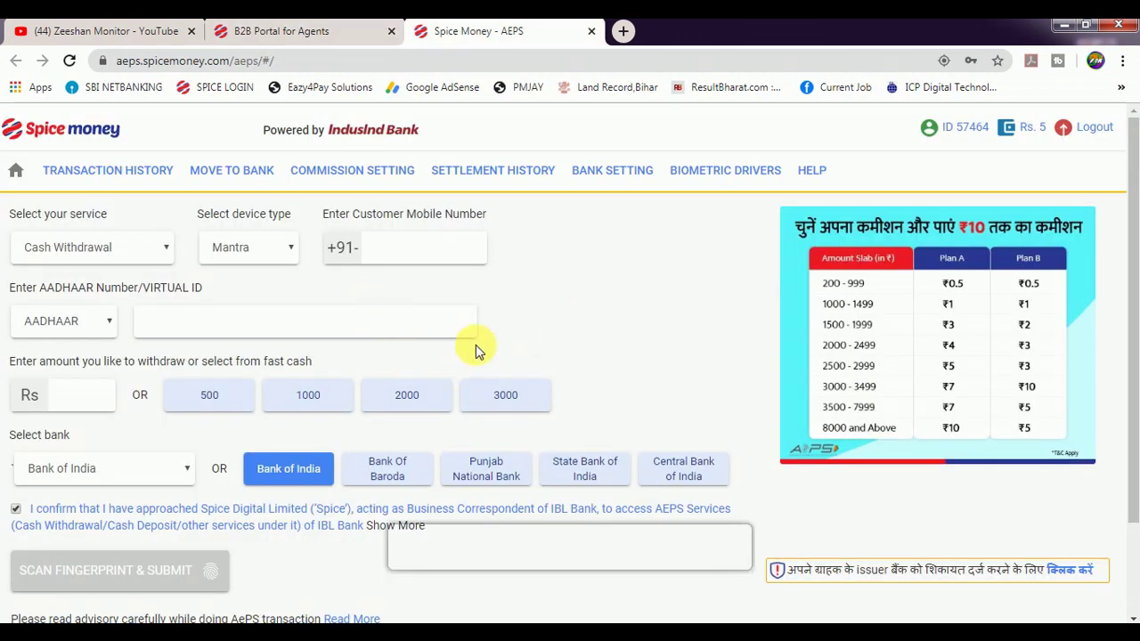
click(104, 251)
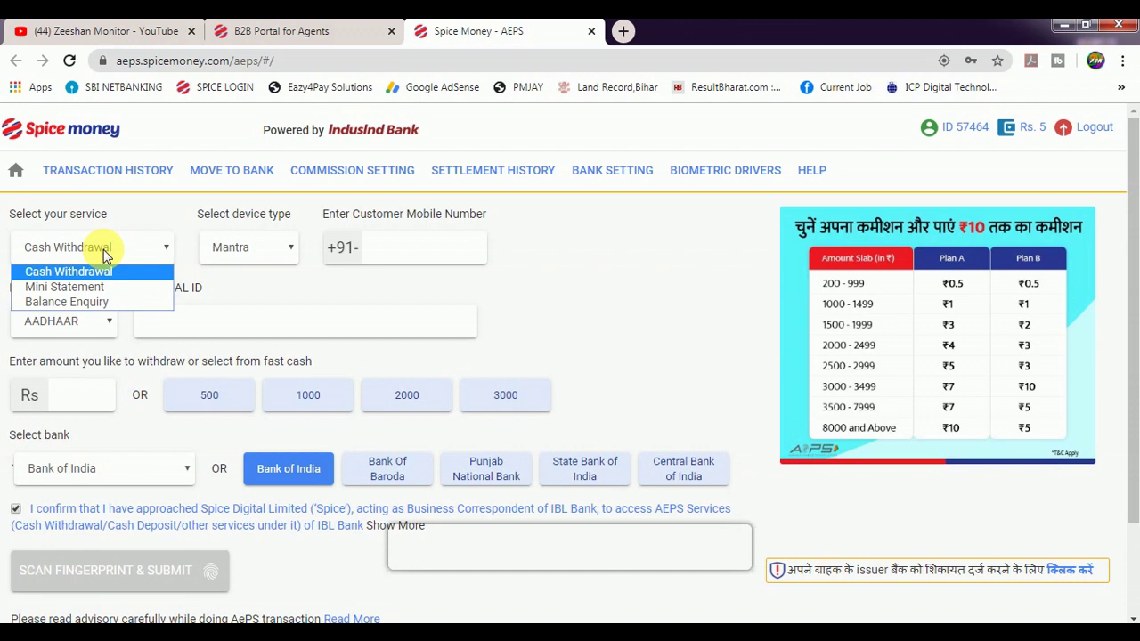
click(46, 289)
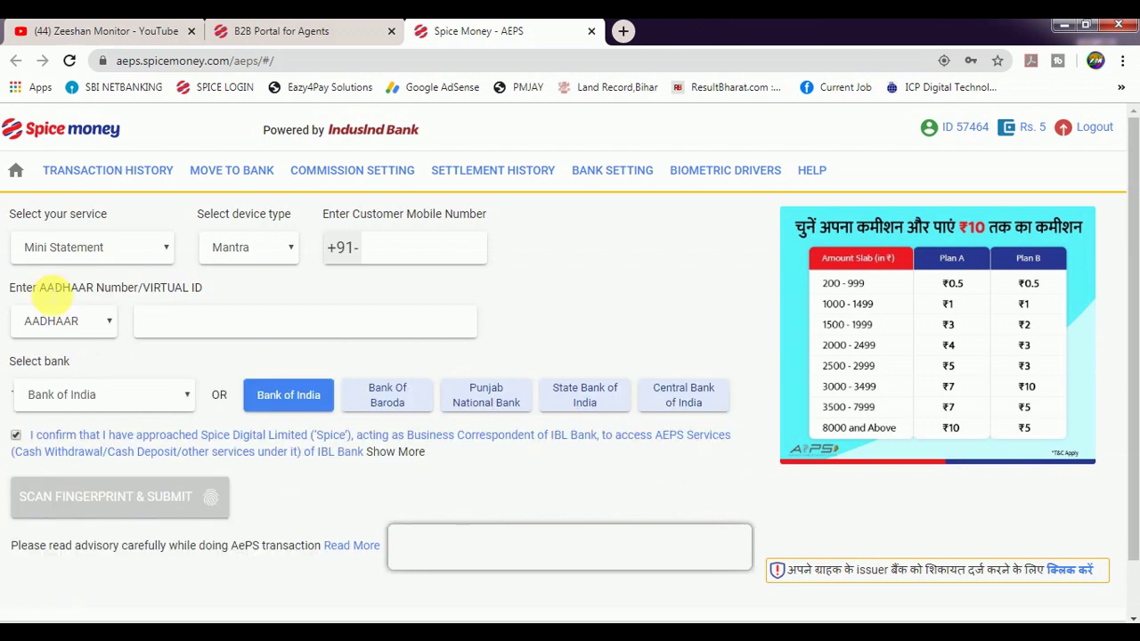
click(246, 252)
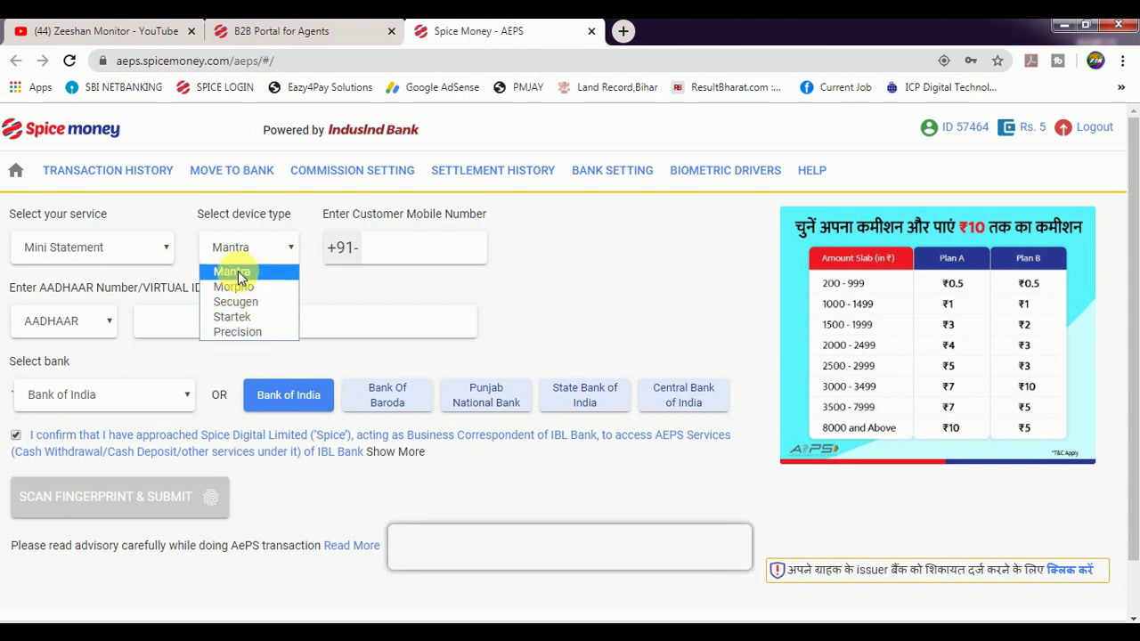
click(239, 273)
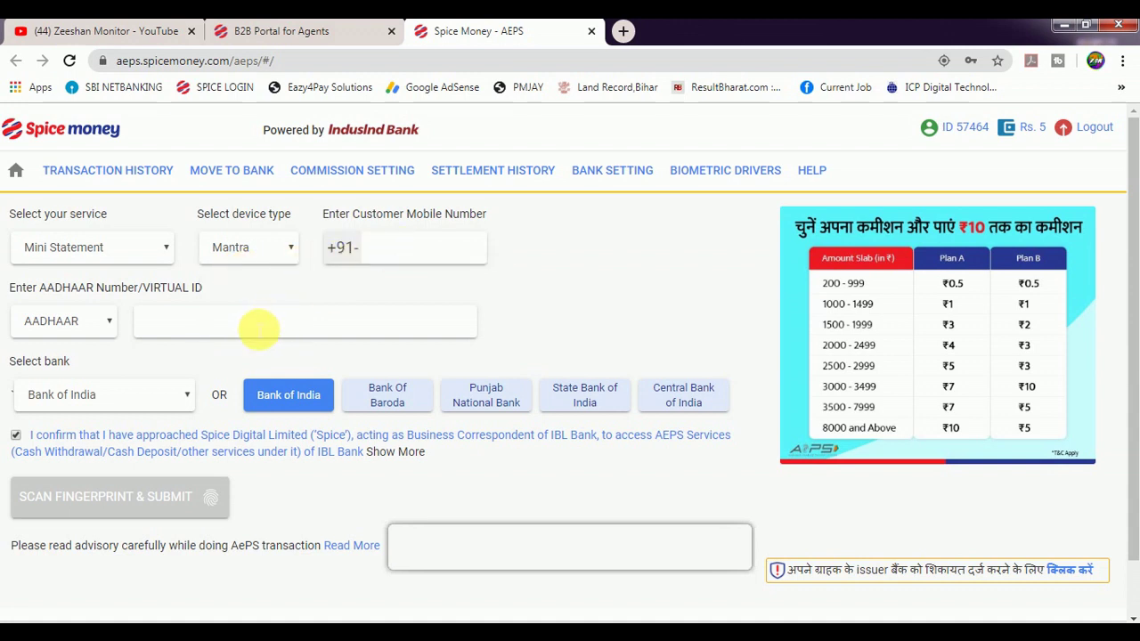
Examine the list of banks available for the mini statement service
click(160, 403)
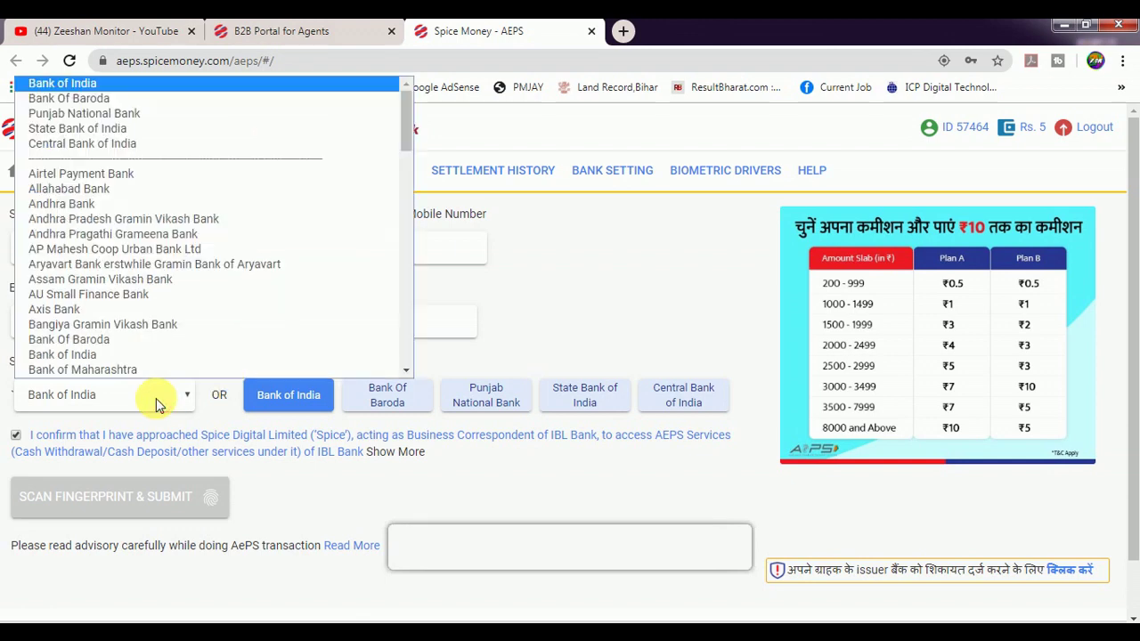
scroll(161, 276, down, 10)
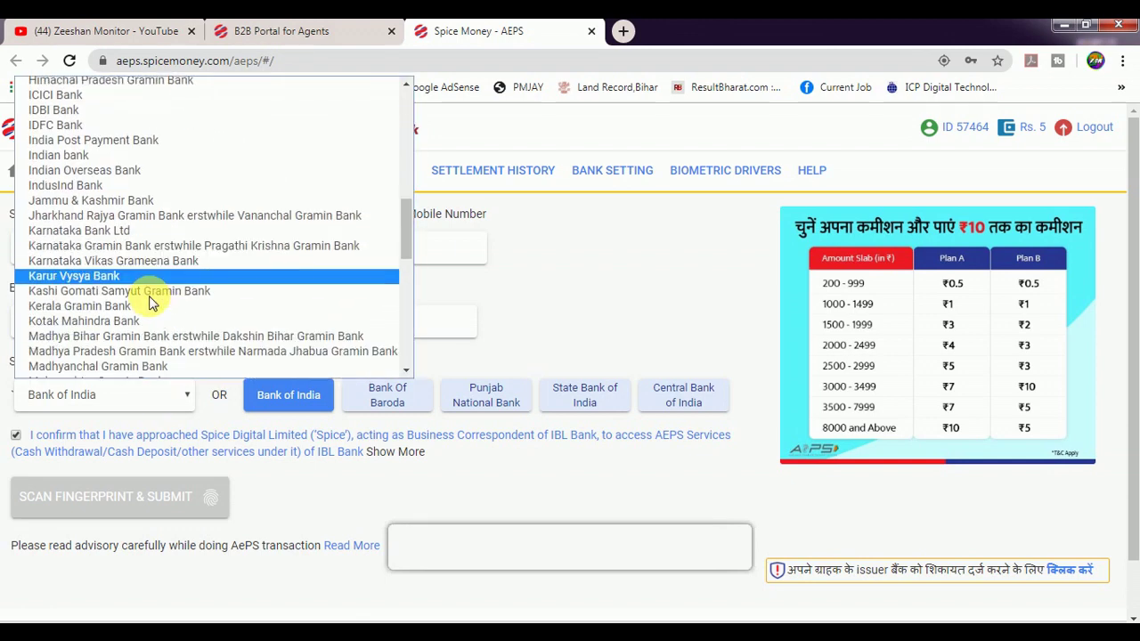
click(221, 423)
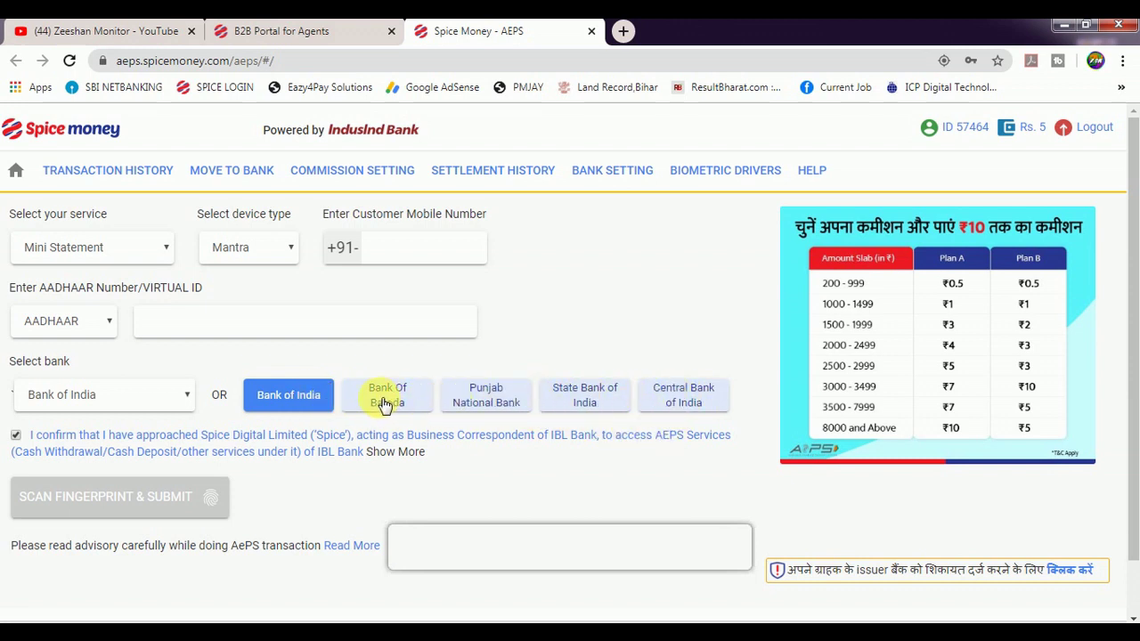
click(157, 404)
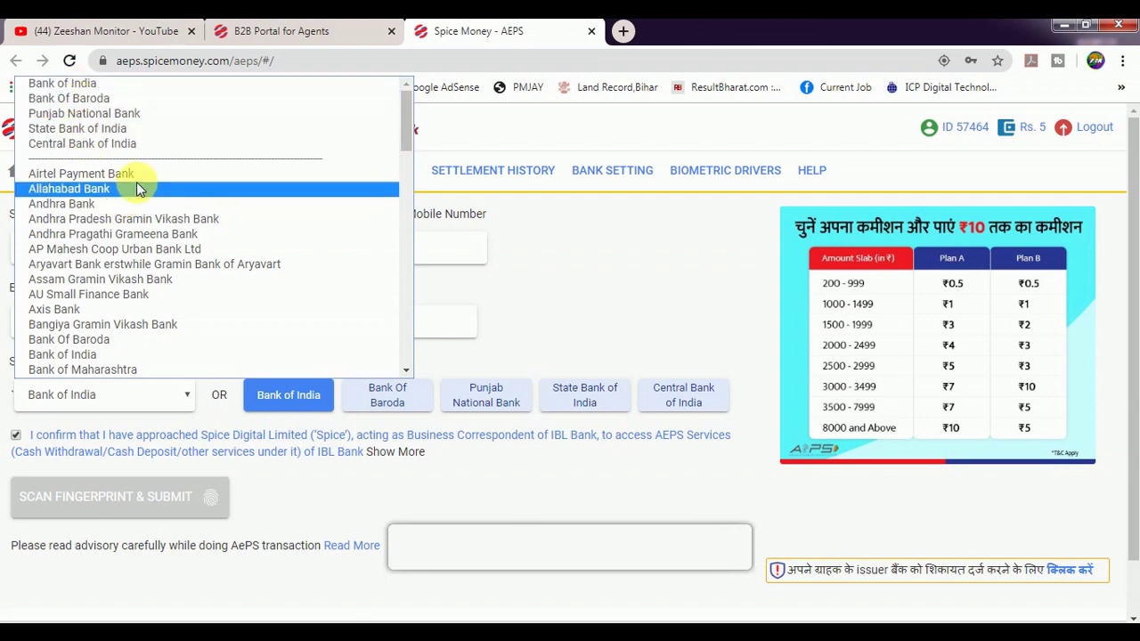
scroll(139, 218, down, 20)
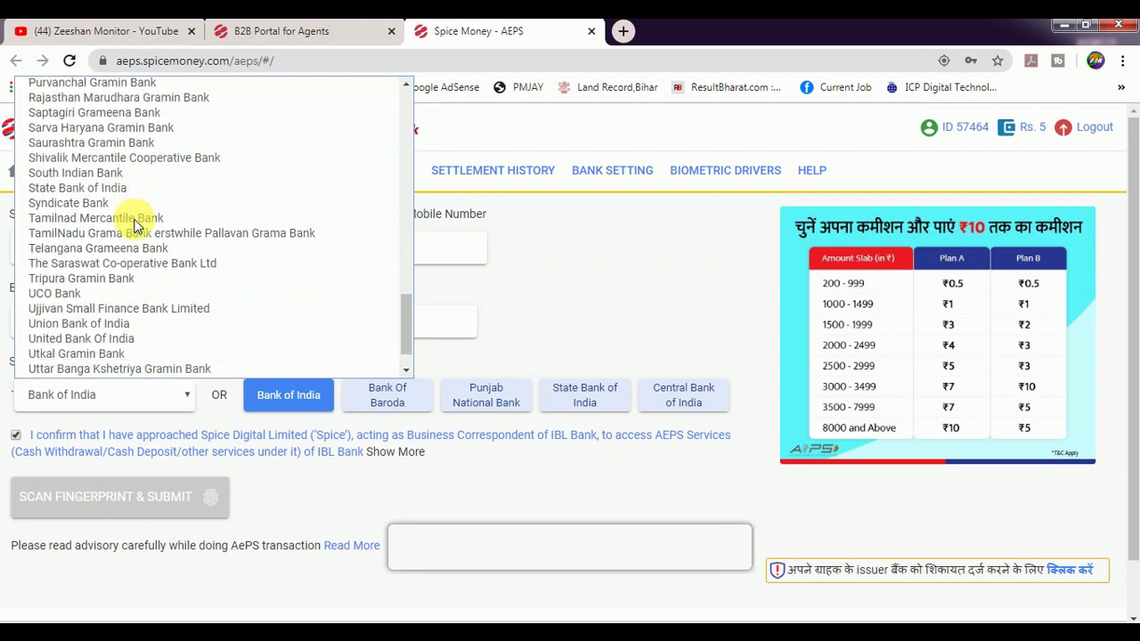
scroll(136, 227, down, 1)
scroll(136, 226, up, 7)
scroll(136, 225, up, 5)
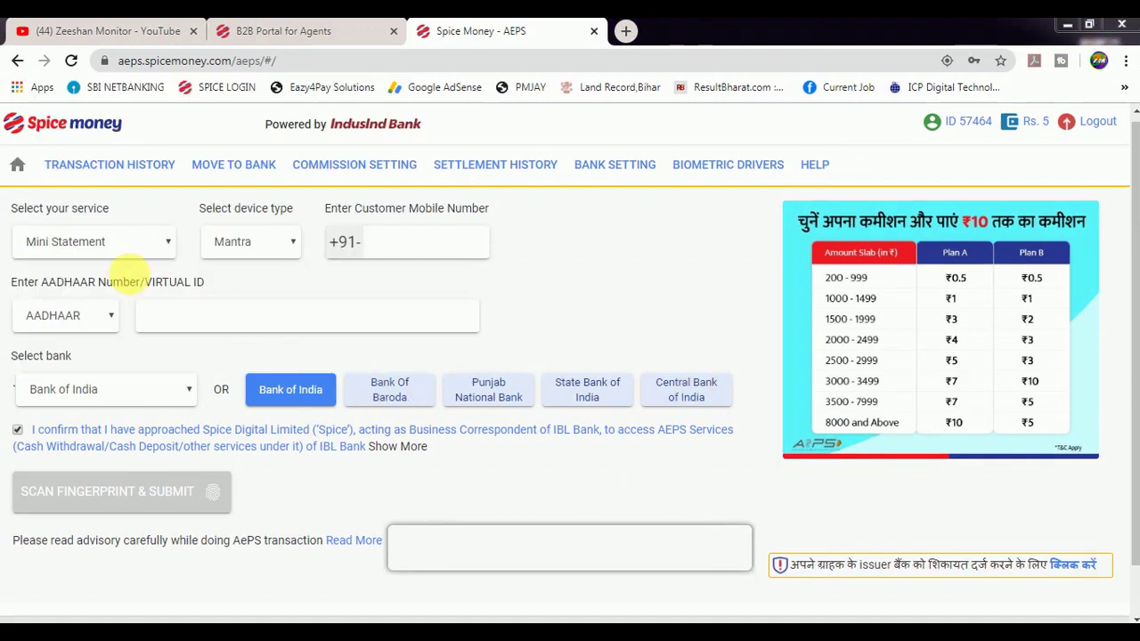
Request a mini statement for Central Bank of India with the customer's mobile and Aadhaar numbers, submitting the fingerprint scan
click(75, 250)
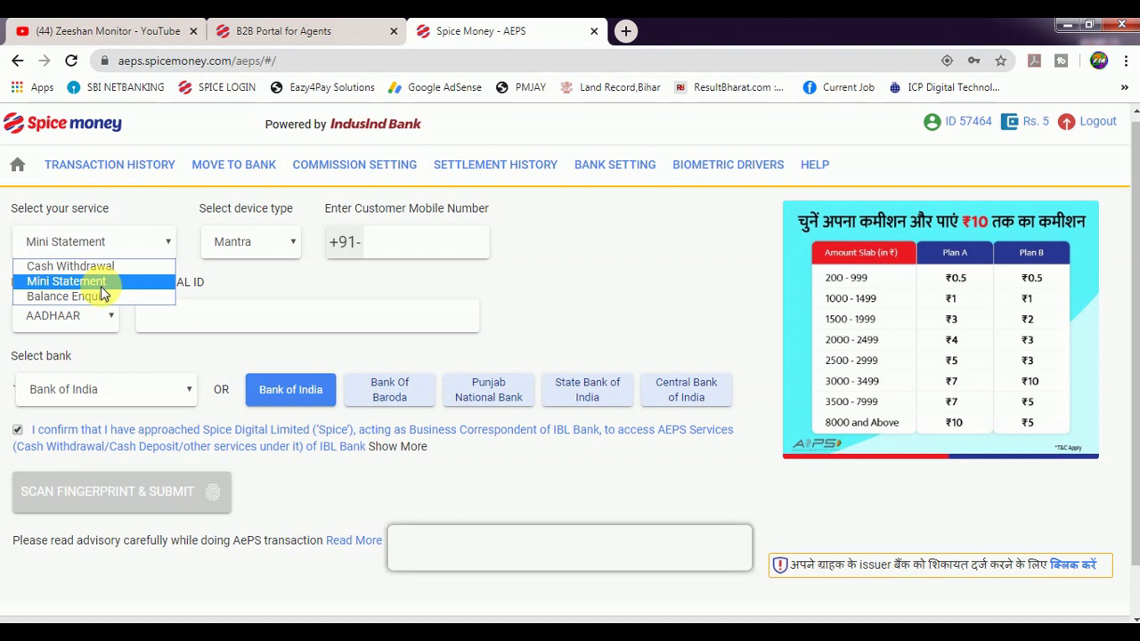
click(73, 284)
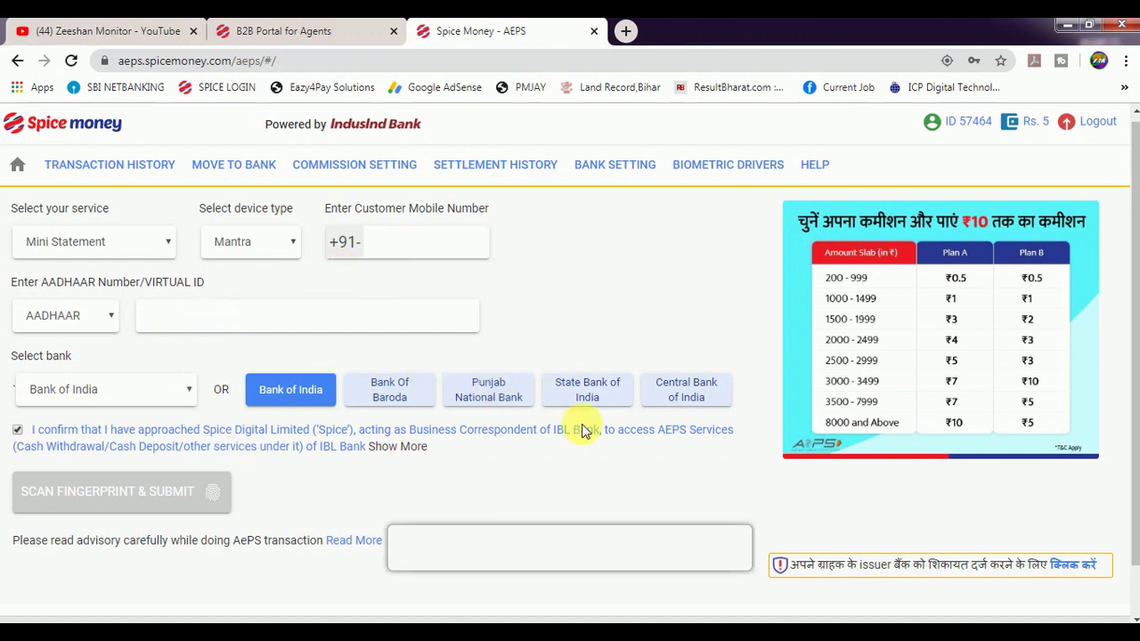
click(687, 395)
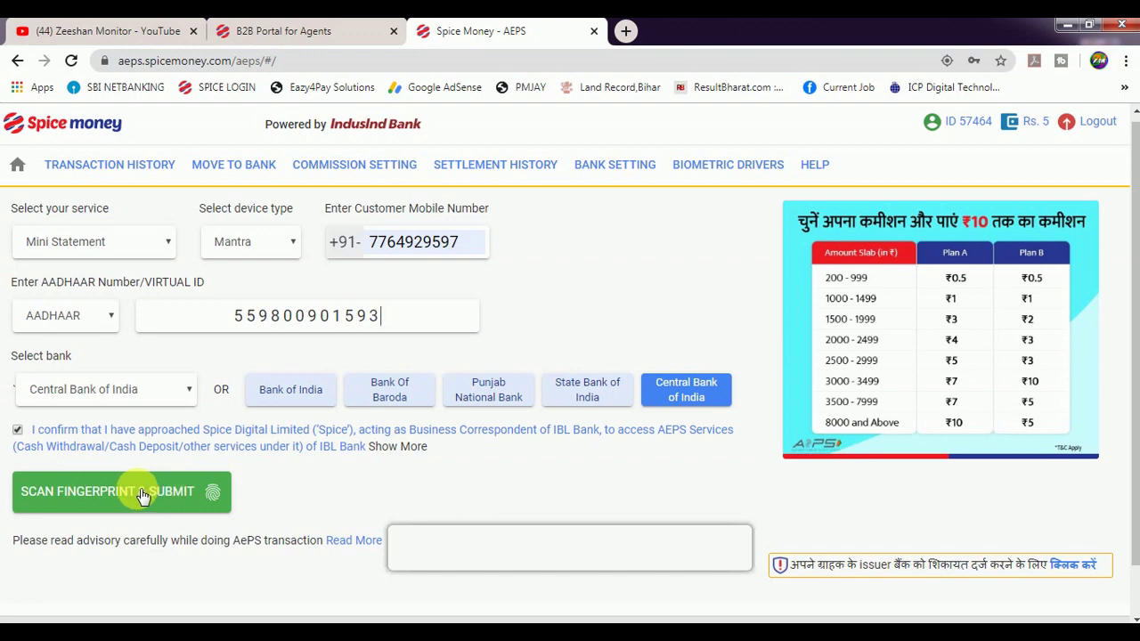
click(142, 496)
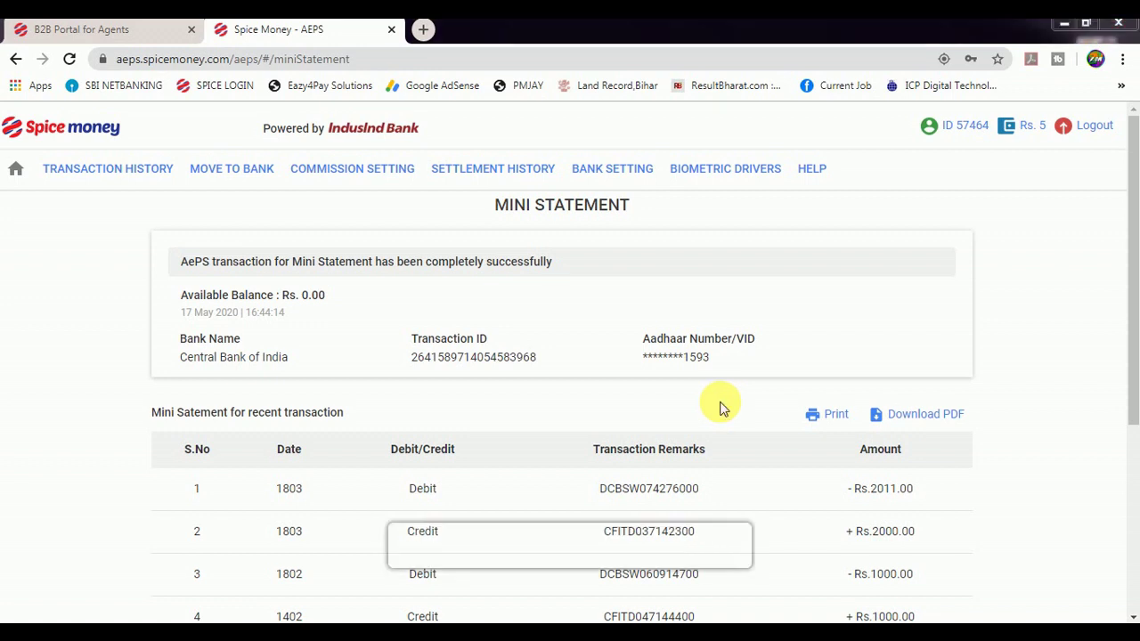
Examine the mini statement's summary: available balance, bank name, transaction ID and masked Aadhaar number
drag(495, 207, 647, 217)
click(647, 216)
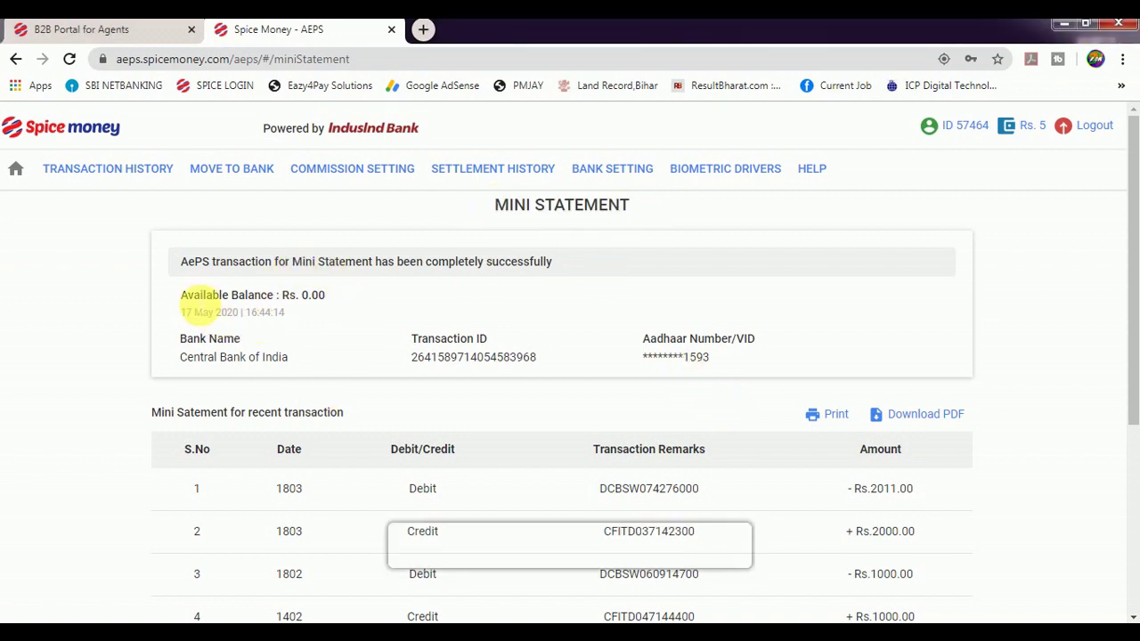
drag(181, 296, 326, 299)
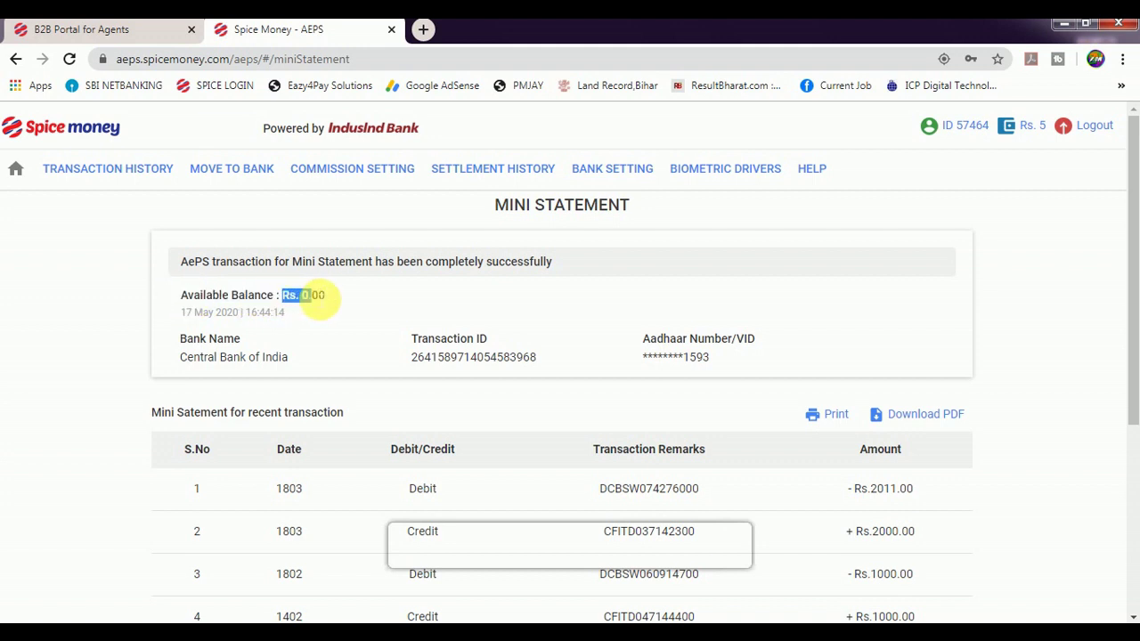
click(327, 304)
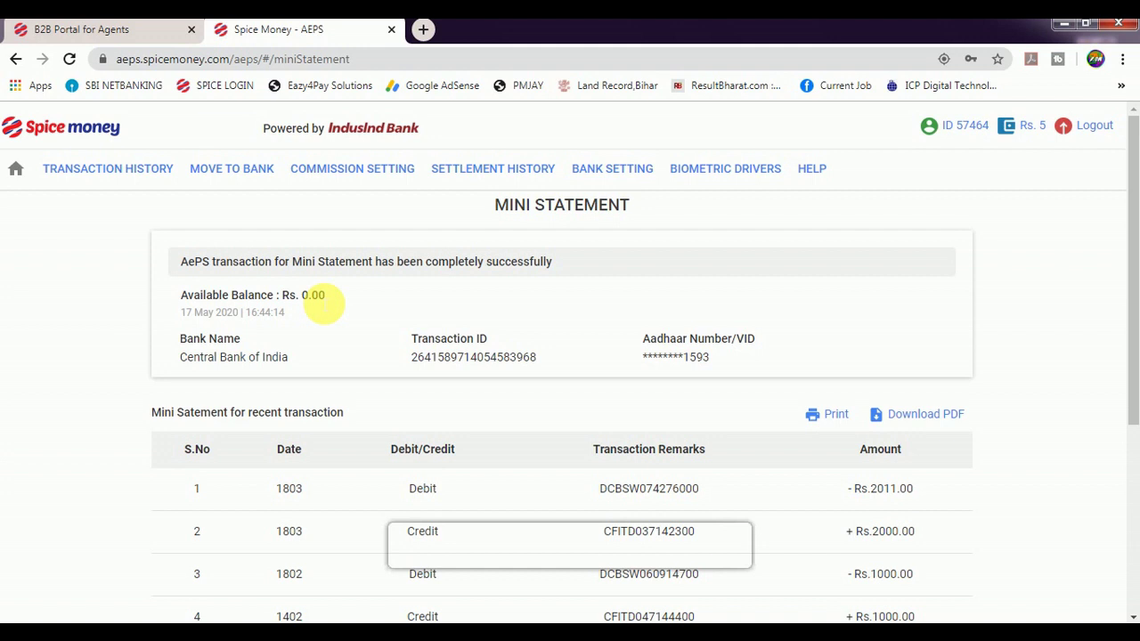
drag(493, 205, 631, 206)
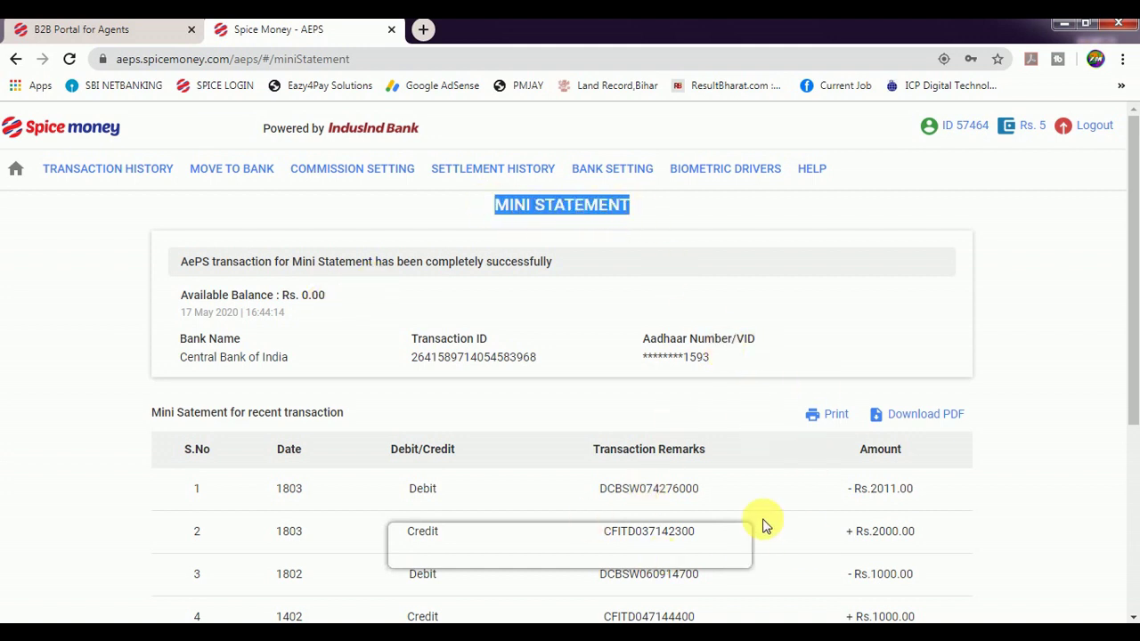
drag(302, 296, 328, 296)
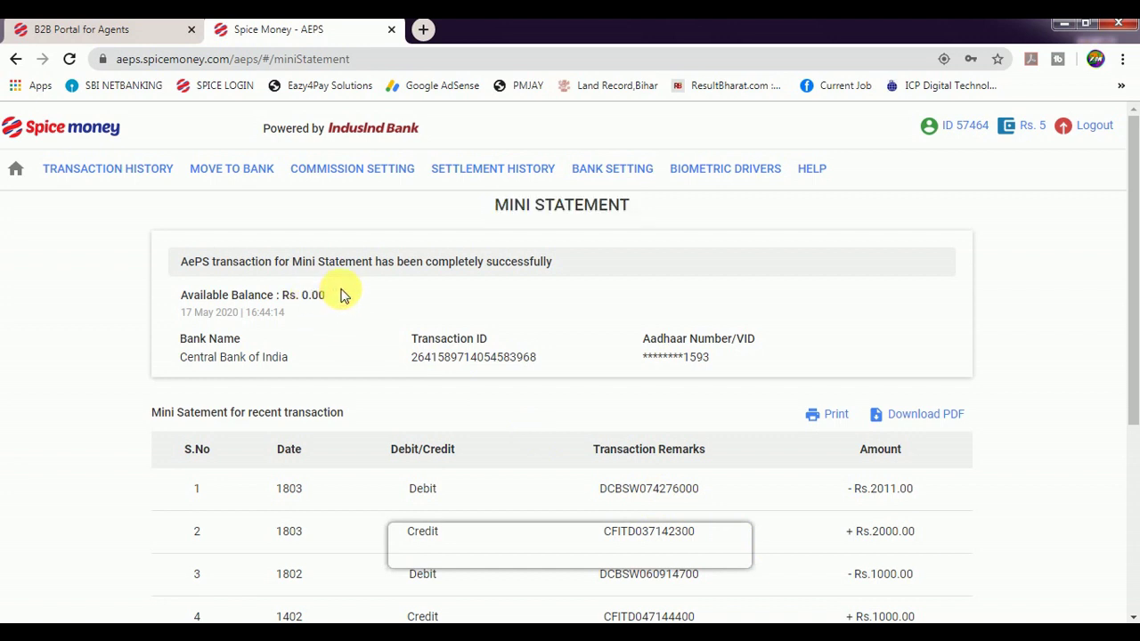
drag(192, 358, 261, 359)
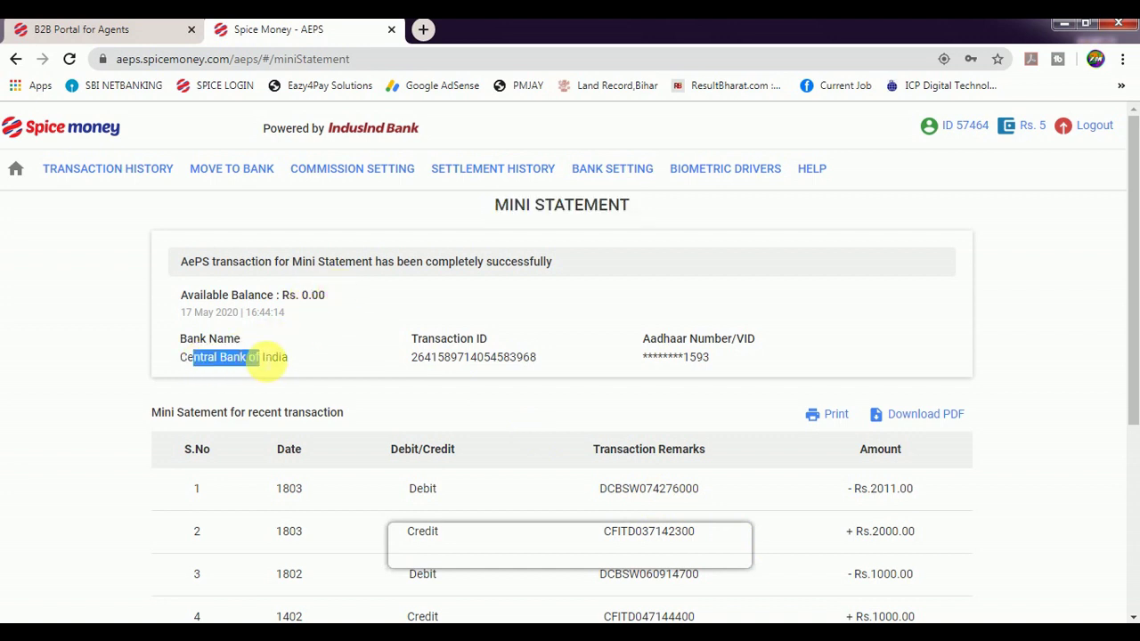
drag(417, 357, 477, 357)
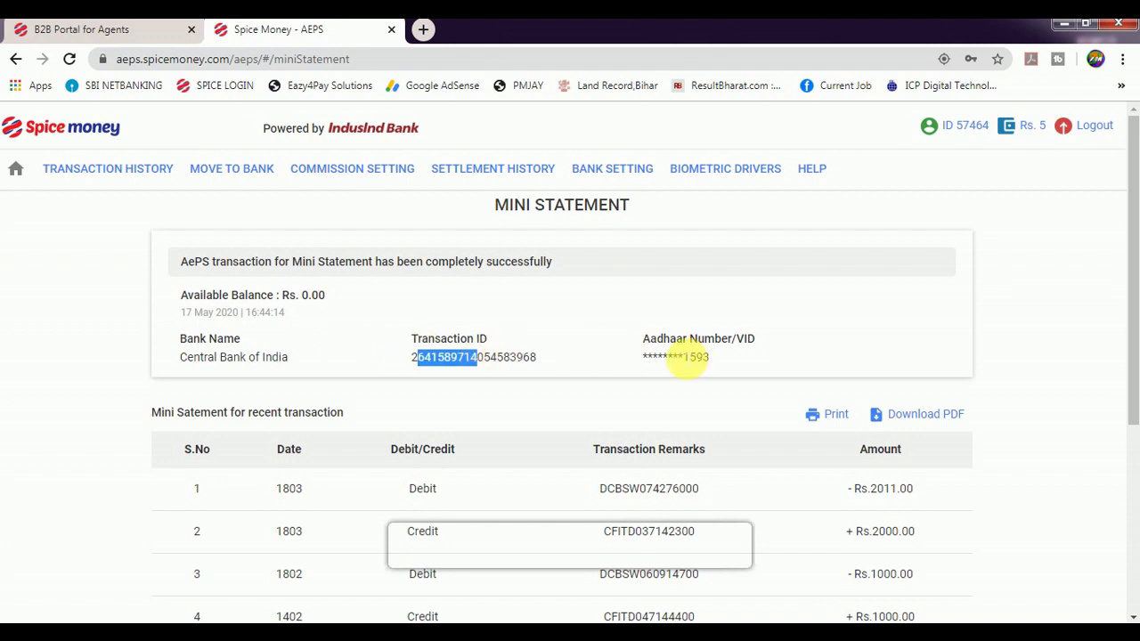
drag(683, 357, 720, 366)
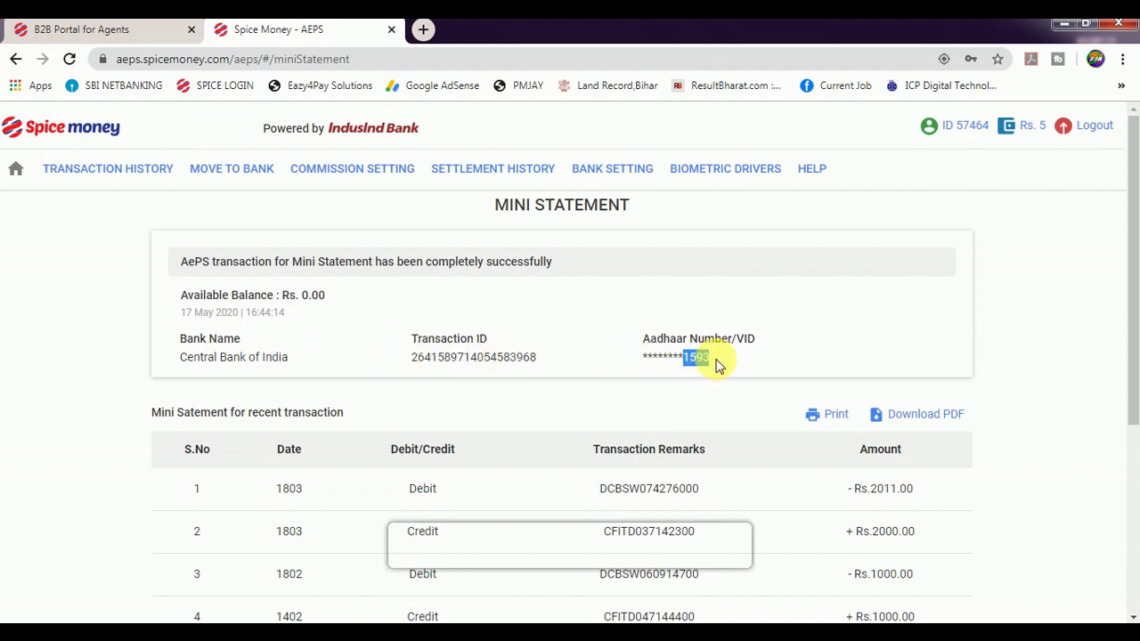
Review the recent transactions in the mini statement, checking the first entry's date, debit/credit type and amount
scroll(720, 365, down, 4)
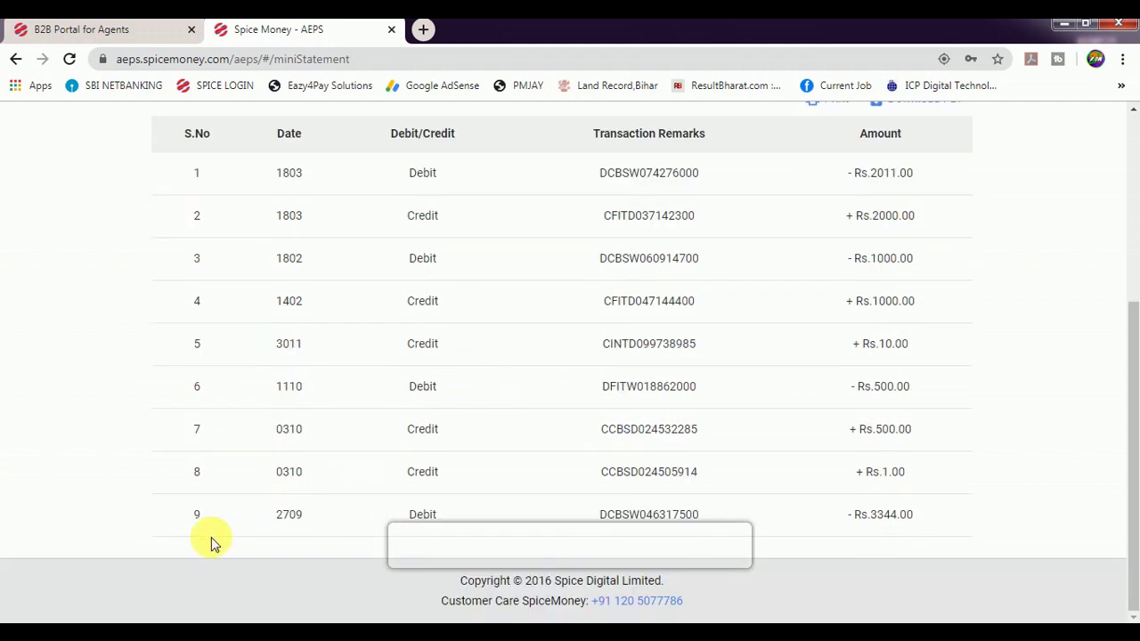
drag(200, 517, 192, 429)
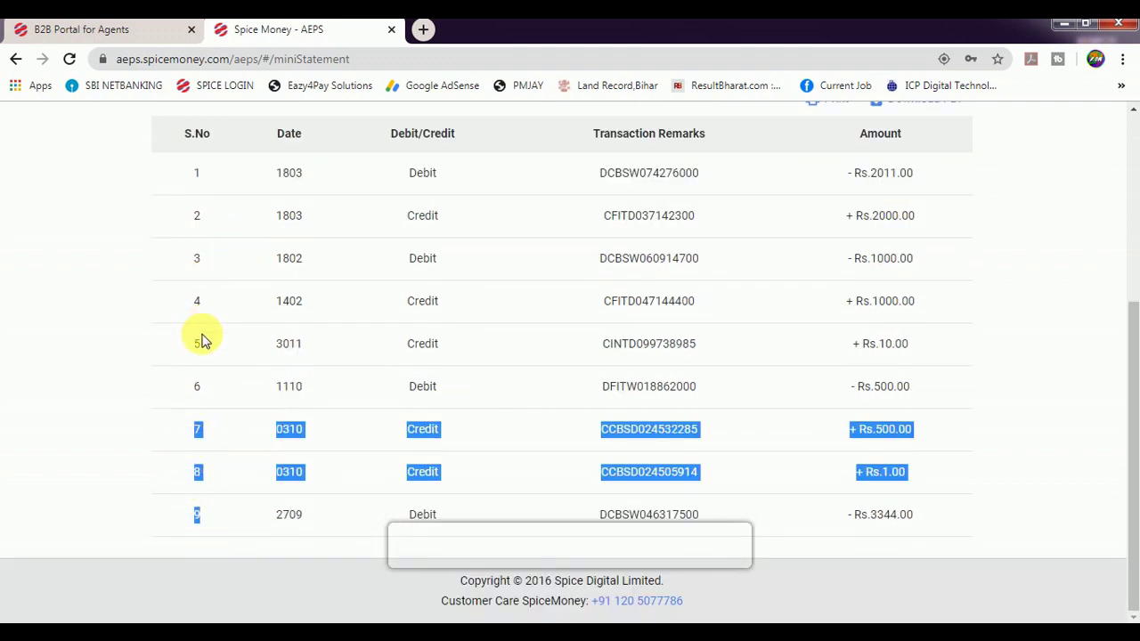
scroll(196, 333, up, 1)
click(273, 260)
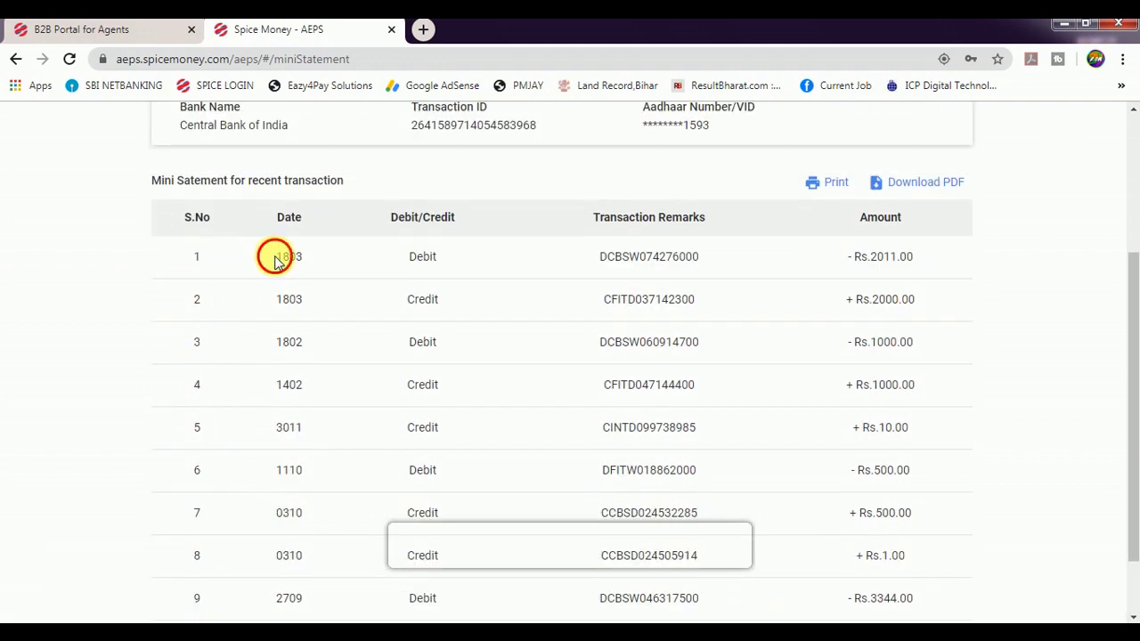
double_click(277, 258)
click(299, 258)
drag(278, 257, 306, 260)
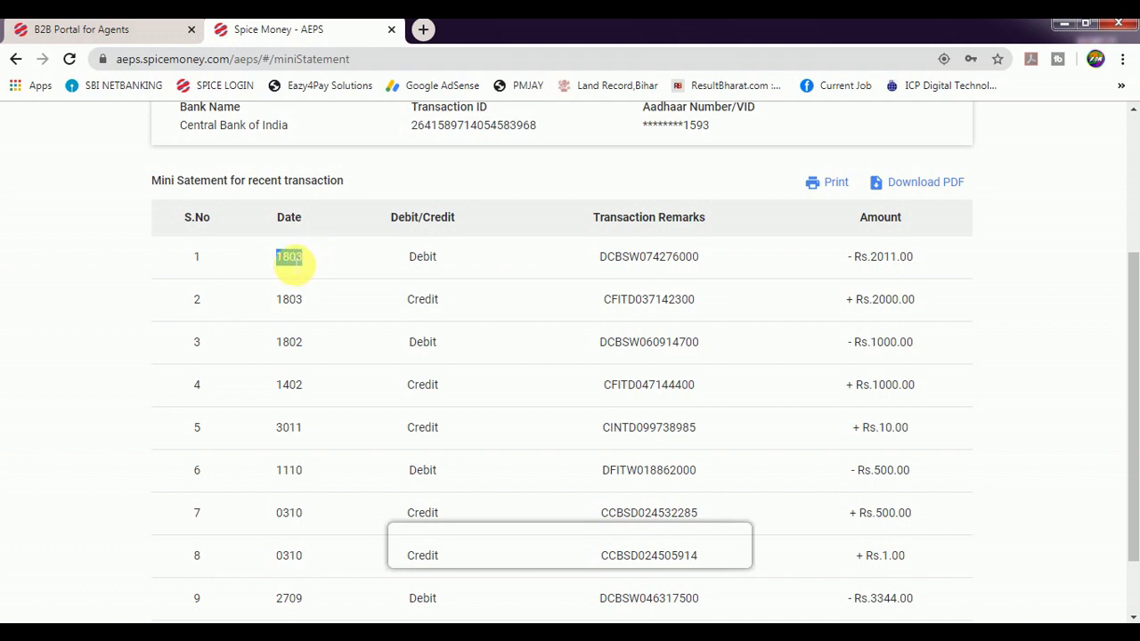
drag(401, 259, 439, 261)
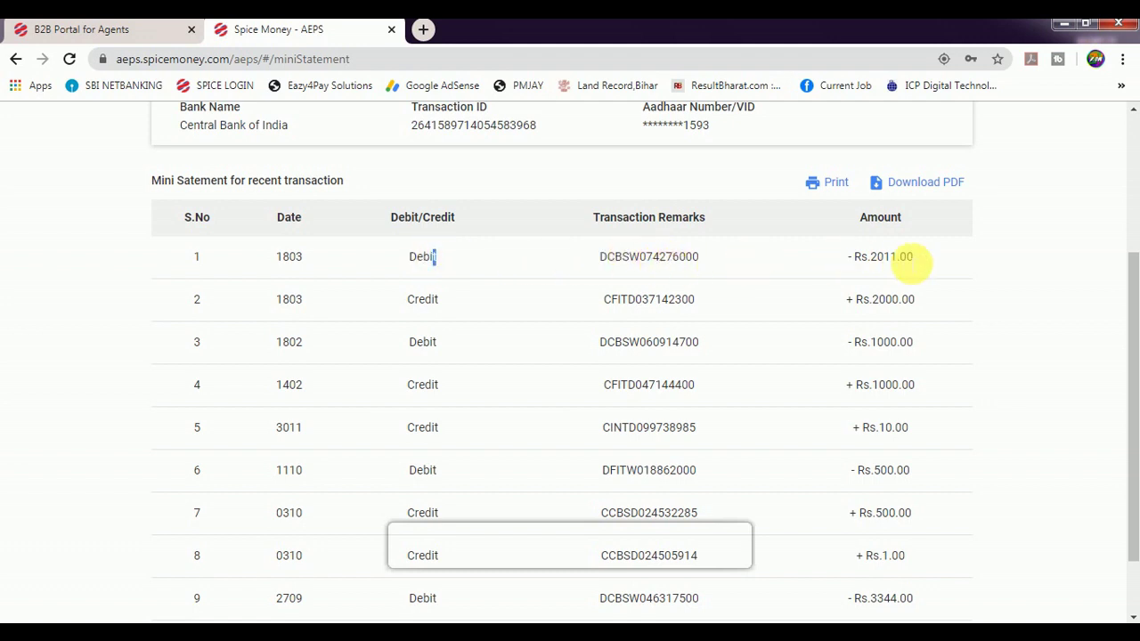
drag(872, 257, 899, 258)
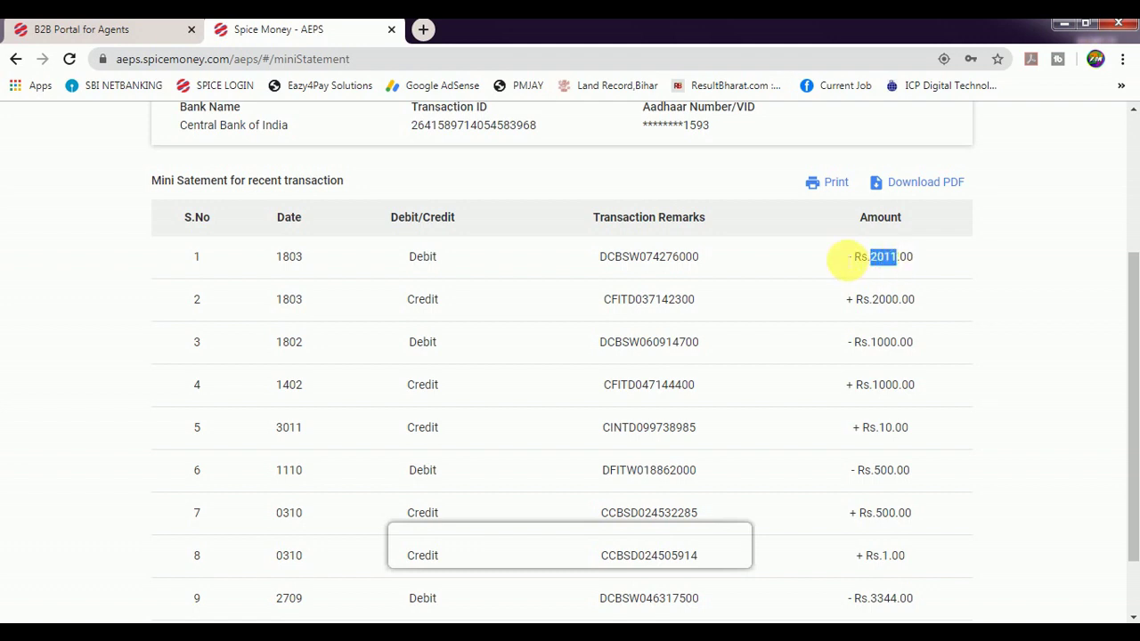
Check the second transaction's date, type and amount, and the details of the last transaction in the list
drag(275, 303, 290, 303)
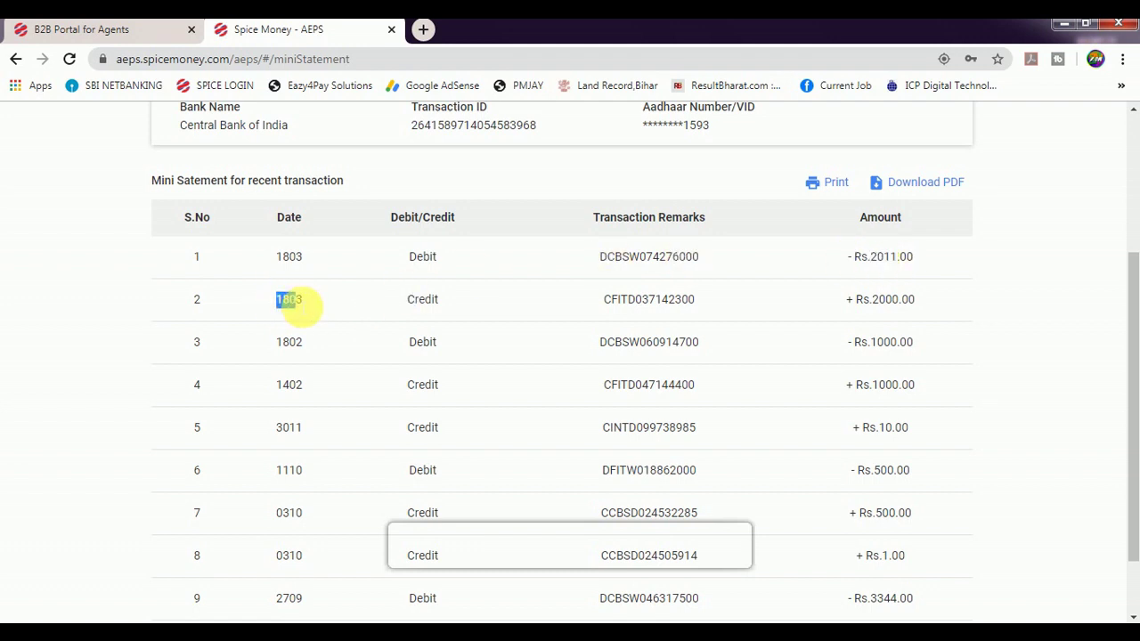
drag(406, 300, 437, 300)
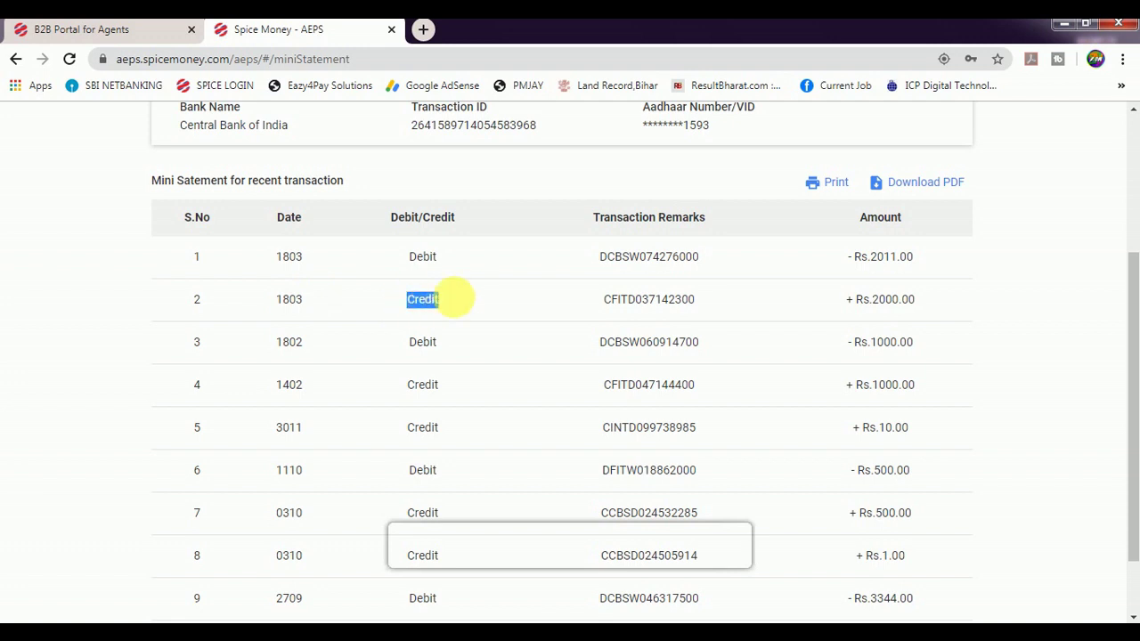
drag(879, 301, 892, 301)
scroll(375, 509, down, 2)
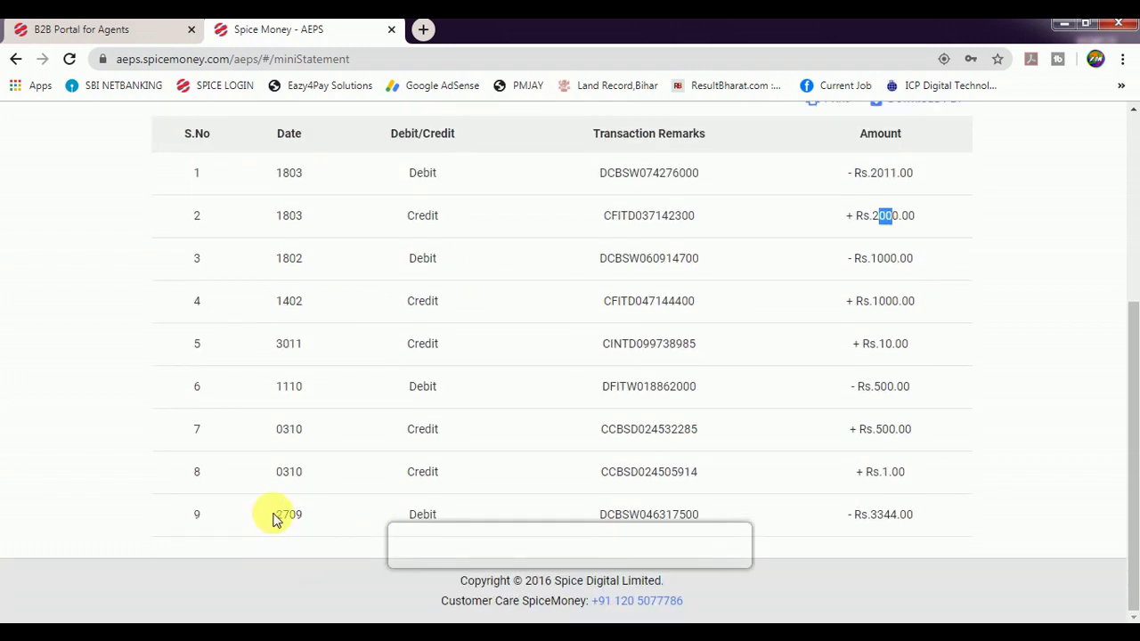
drag(274, 519, 306, 515)
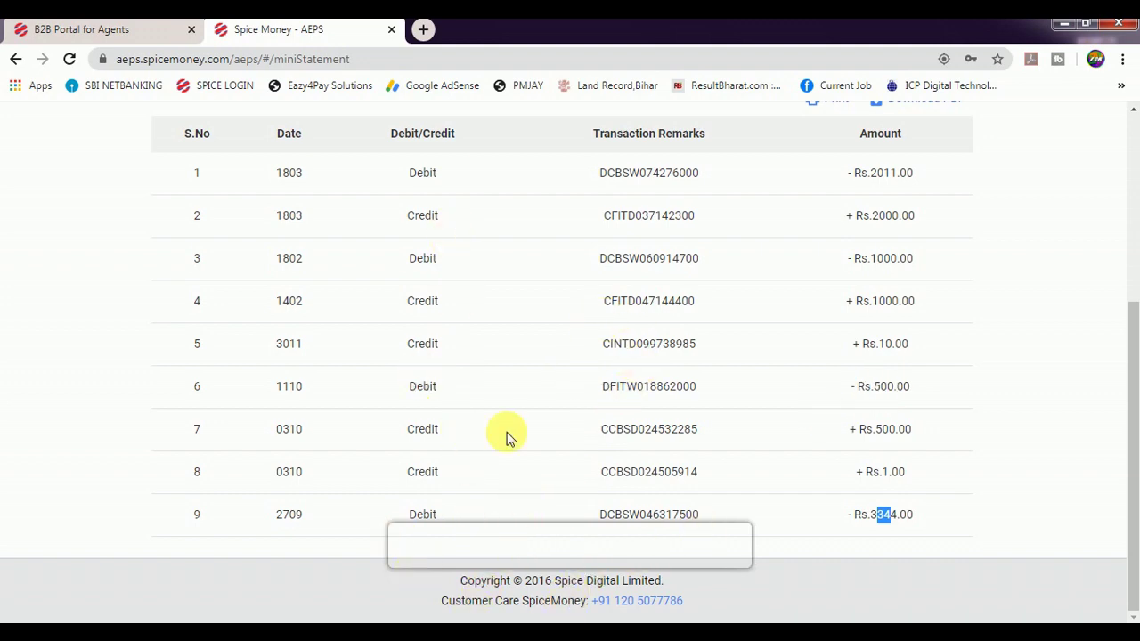
Download the Central Bank of India mini statement as a PDF and return to the statement page
scroll(397, 501, up, 3)
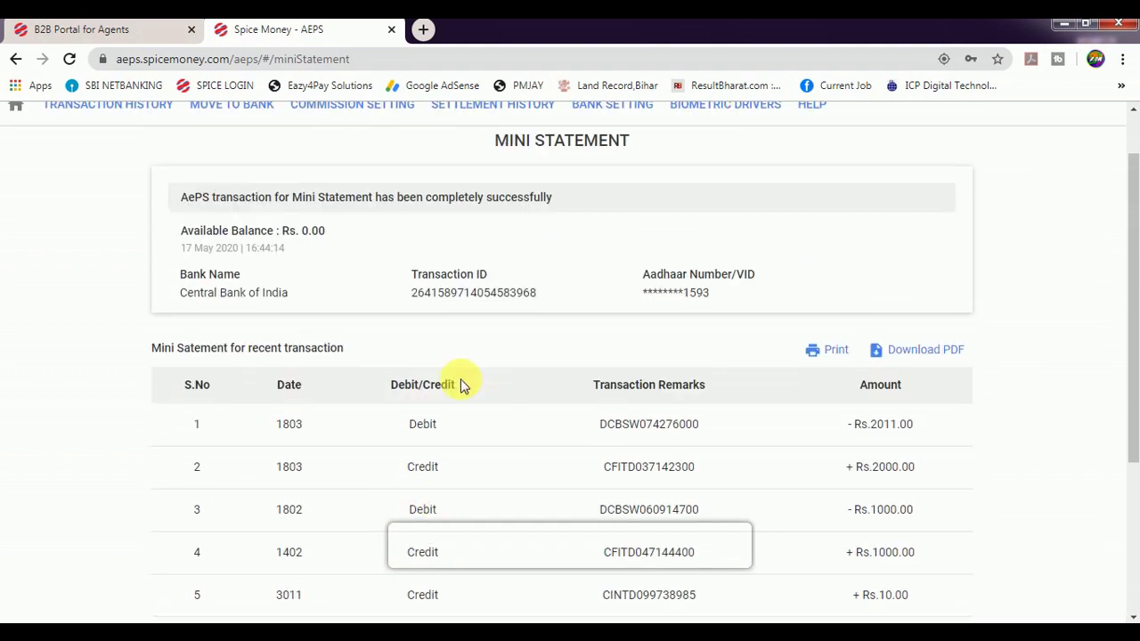
scroll(695, 339, down, 1)
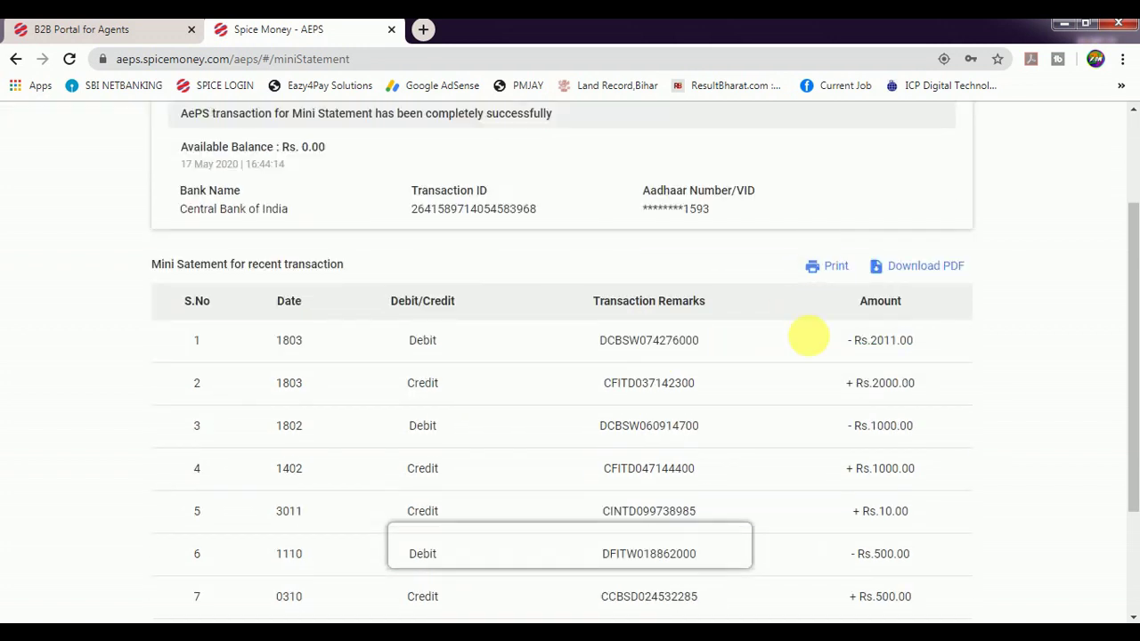
click(918, 265)
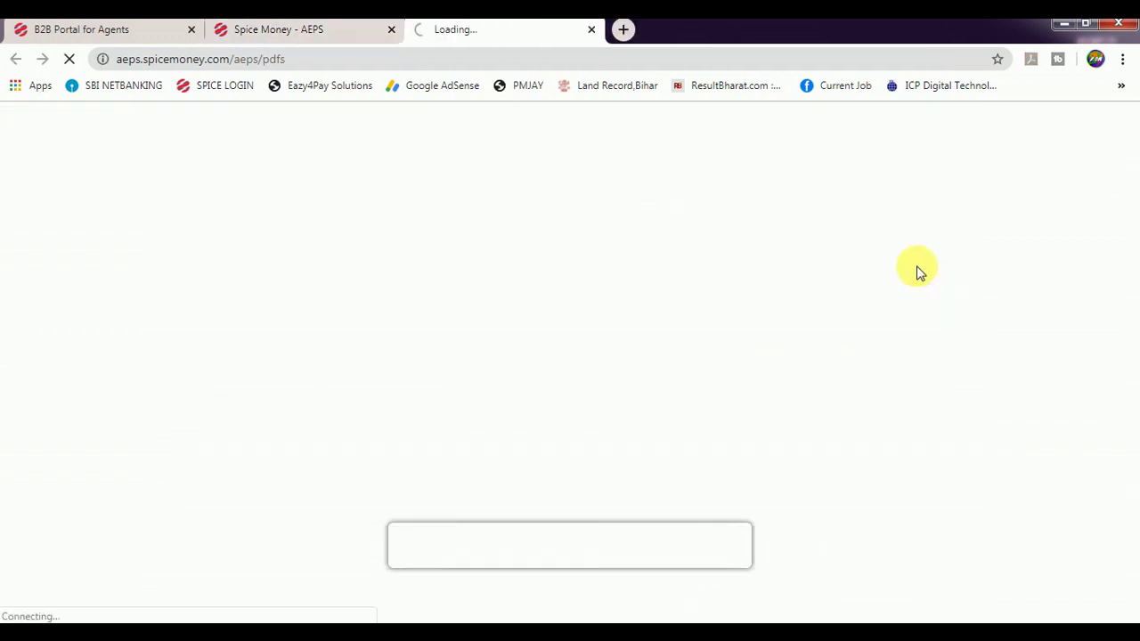
click(367, 35)
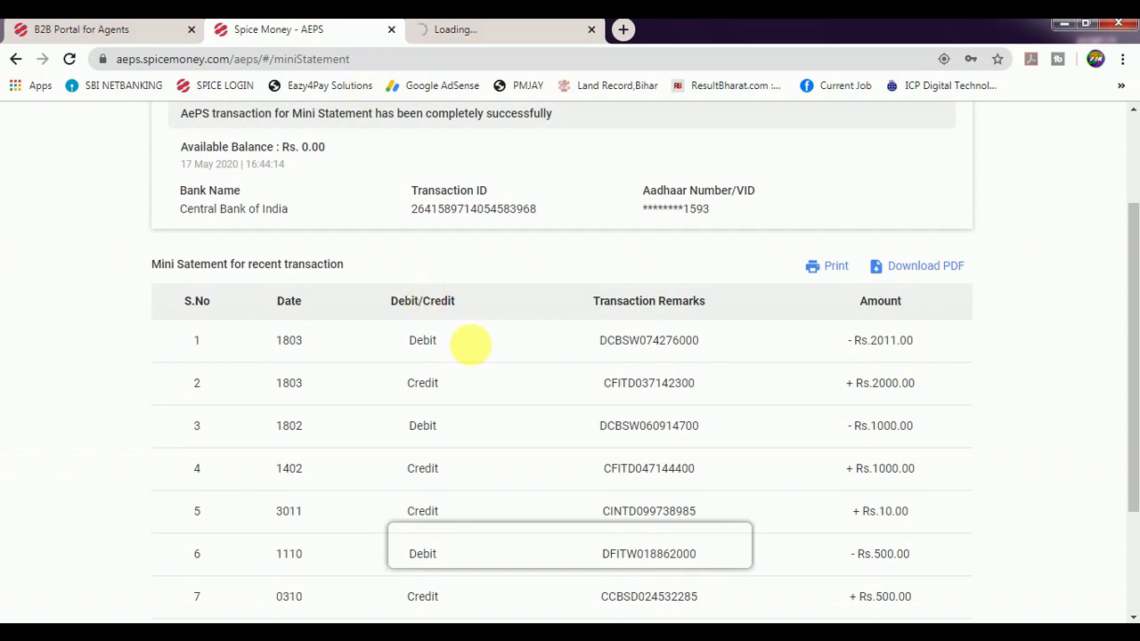
scroll(523, 345, up, 3)
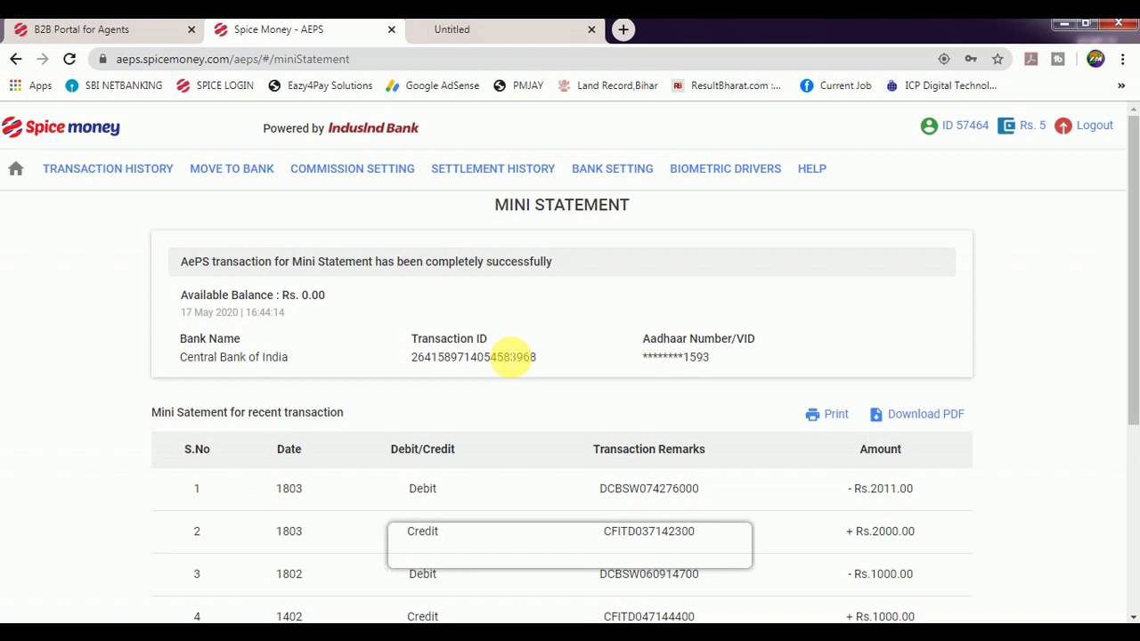
scroll(512, 357, down, 4)
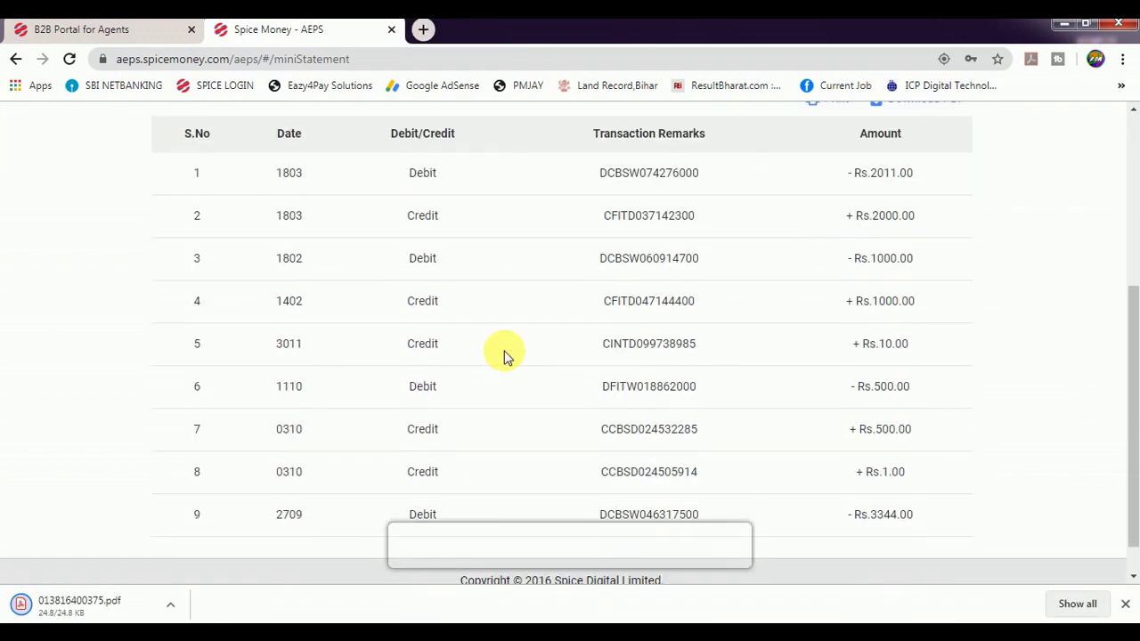
scroll(504, 357, up, 3)
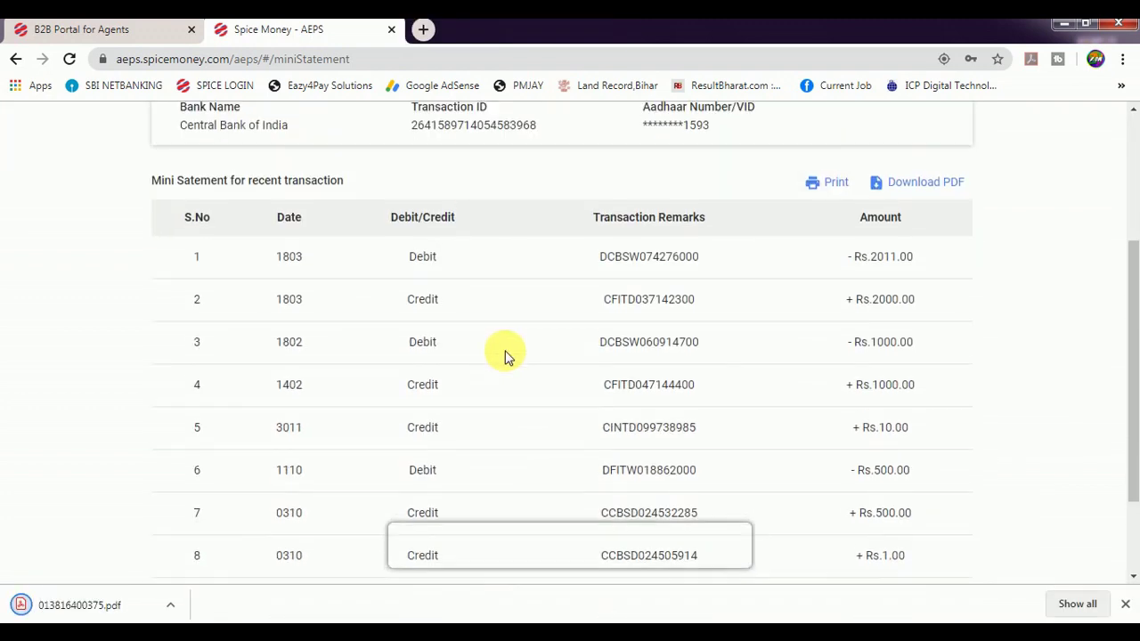
scroll(506, 392, up, 1)
scroll(509, 357, down, 4)
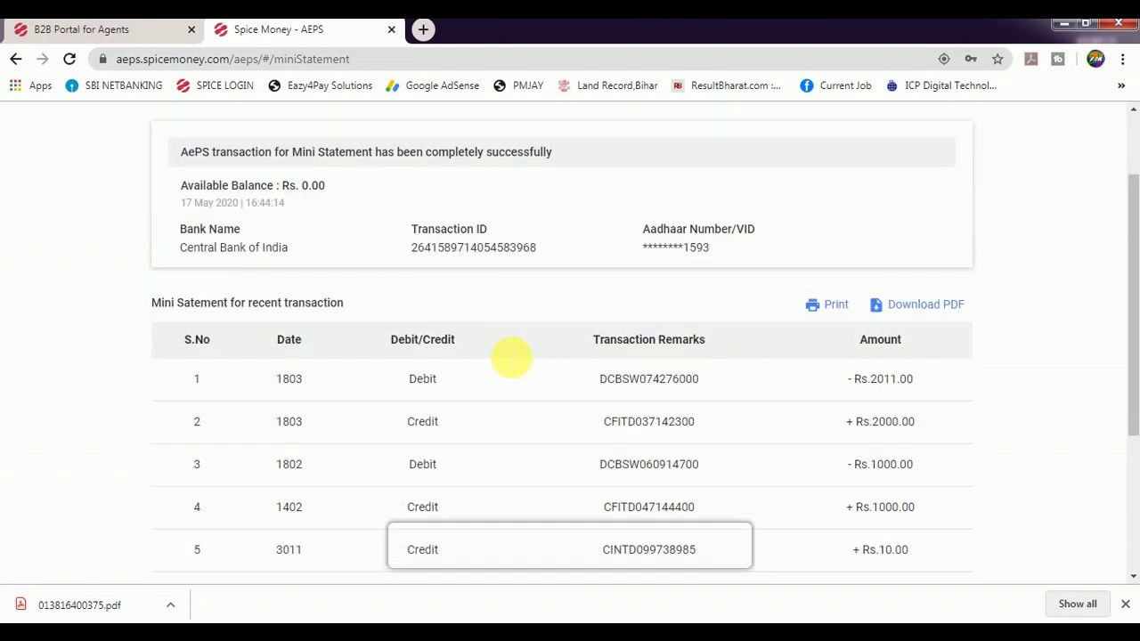
scroll(510, 357, up, 4)
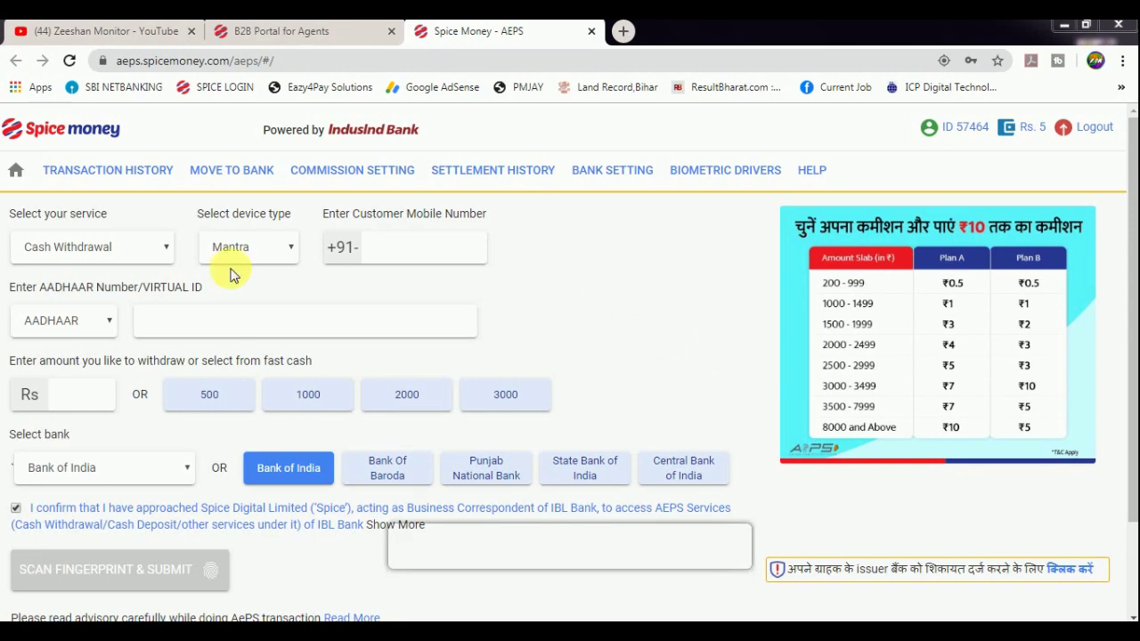
Select the Mini Statement service and fill in the customer's mobile number and Aadhaar number
click(41, 247)
click(36, 285)
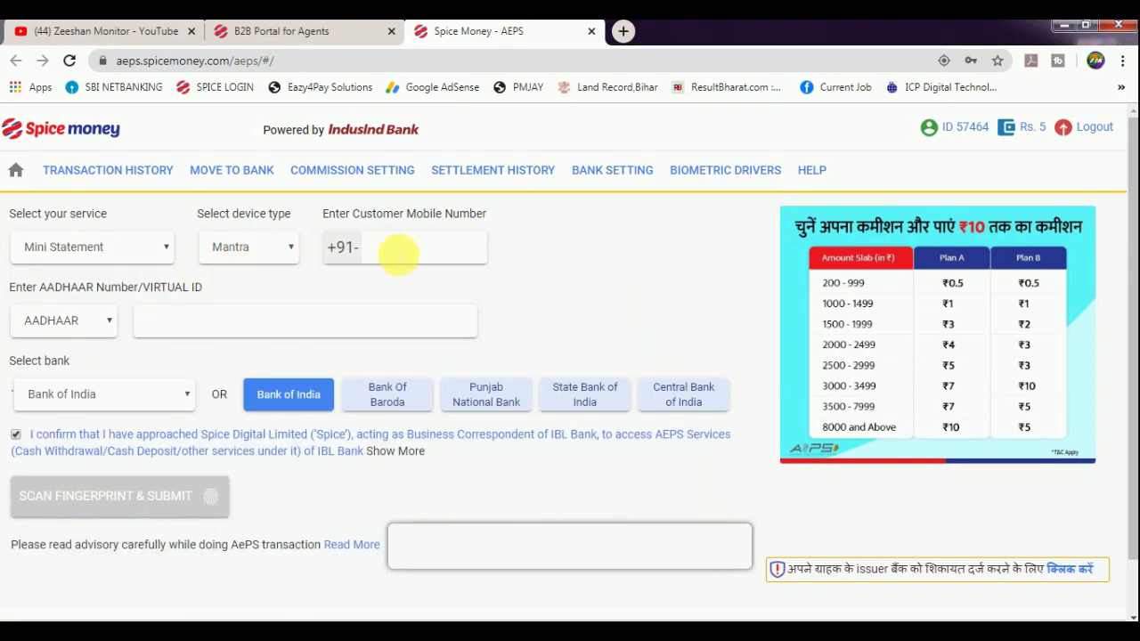
click(395, 258)
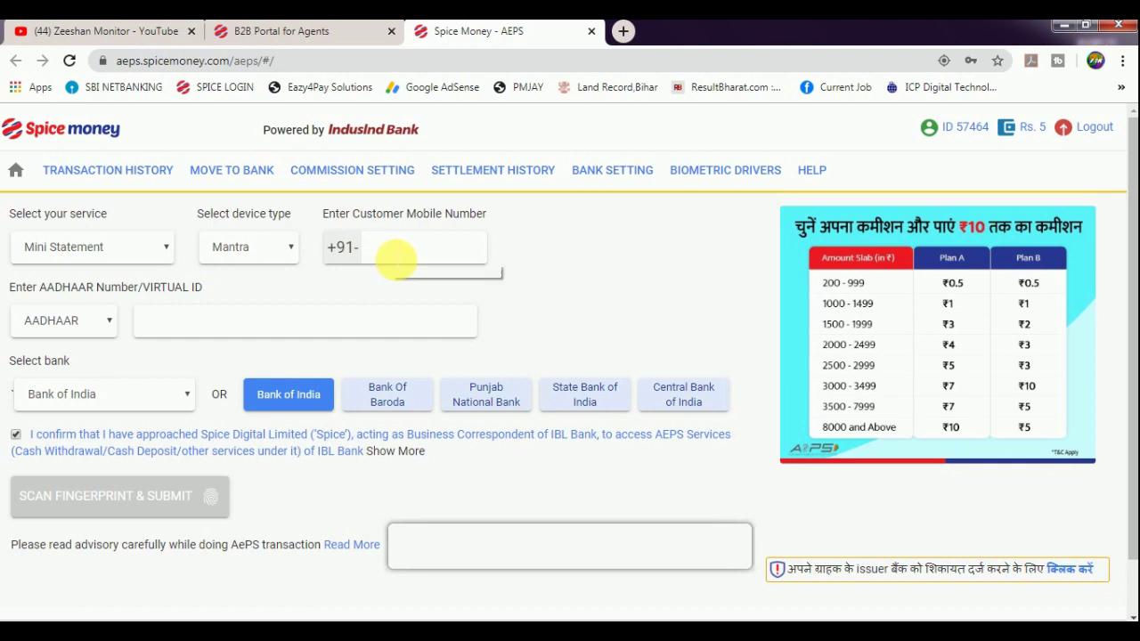
click(349, 330)
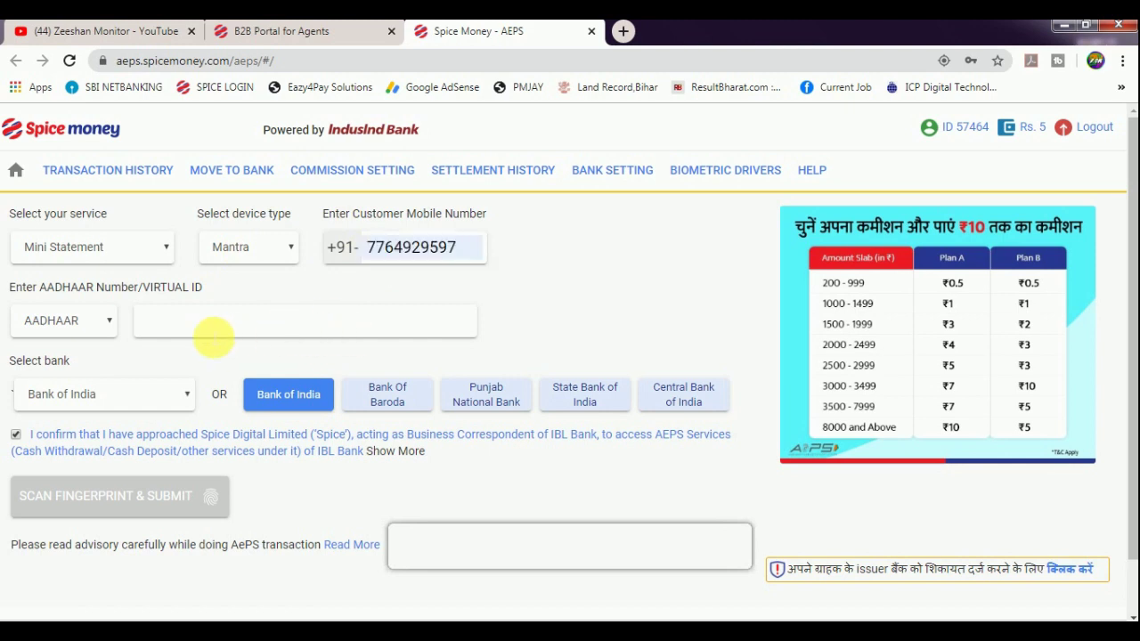
key(ctrl+v)
Choose IDBI Bank as the customer's bank and submit the mini statement request with the fingerprint scan
click(93, 395)
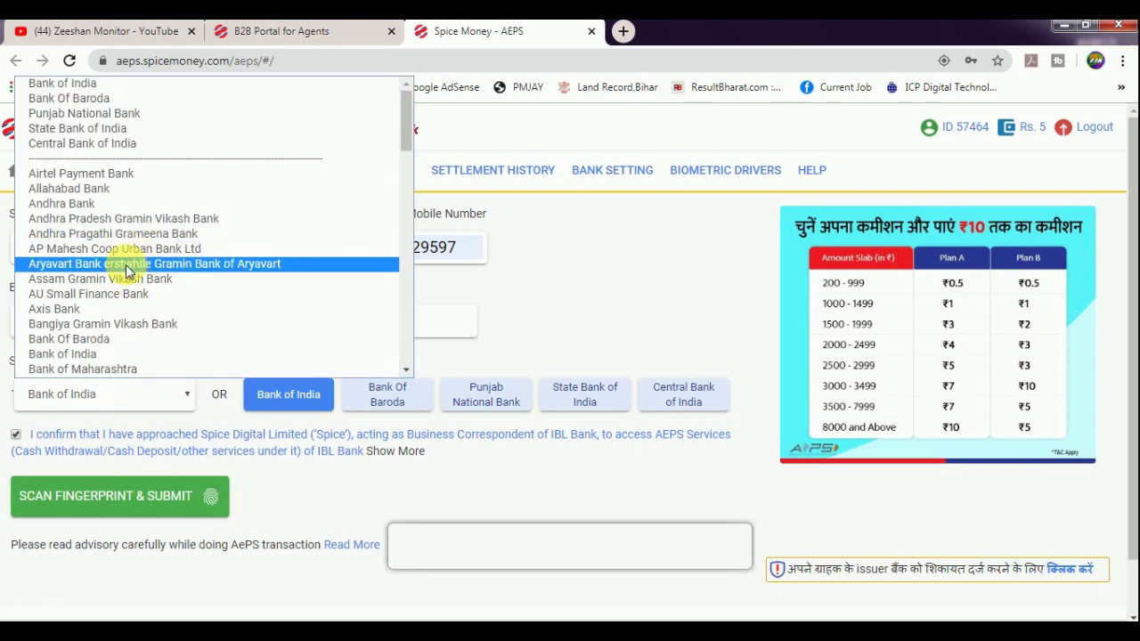
text(id)
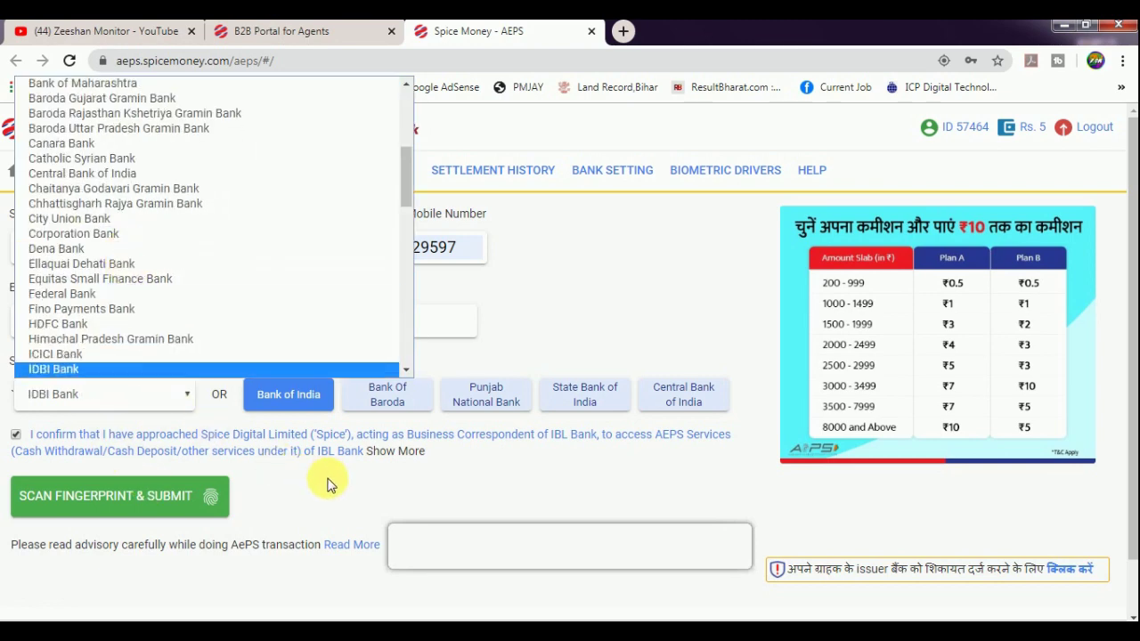
key(Return)
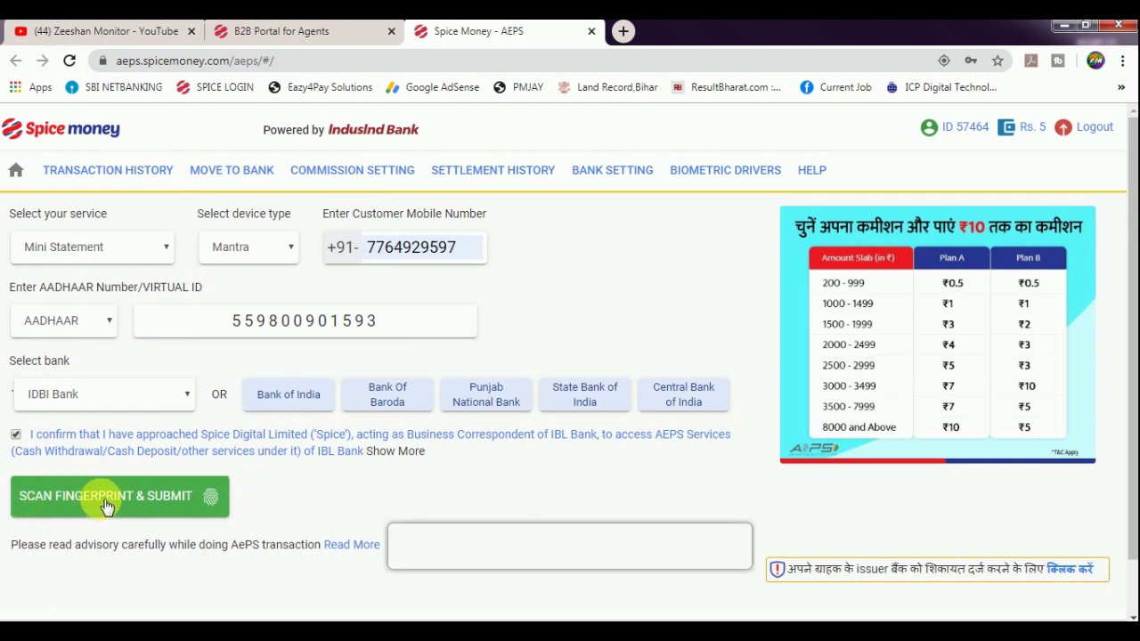
click(107, 505)
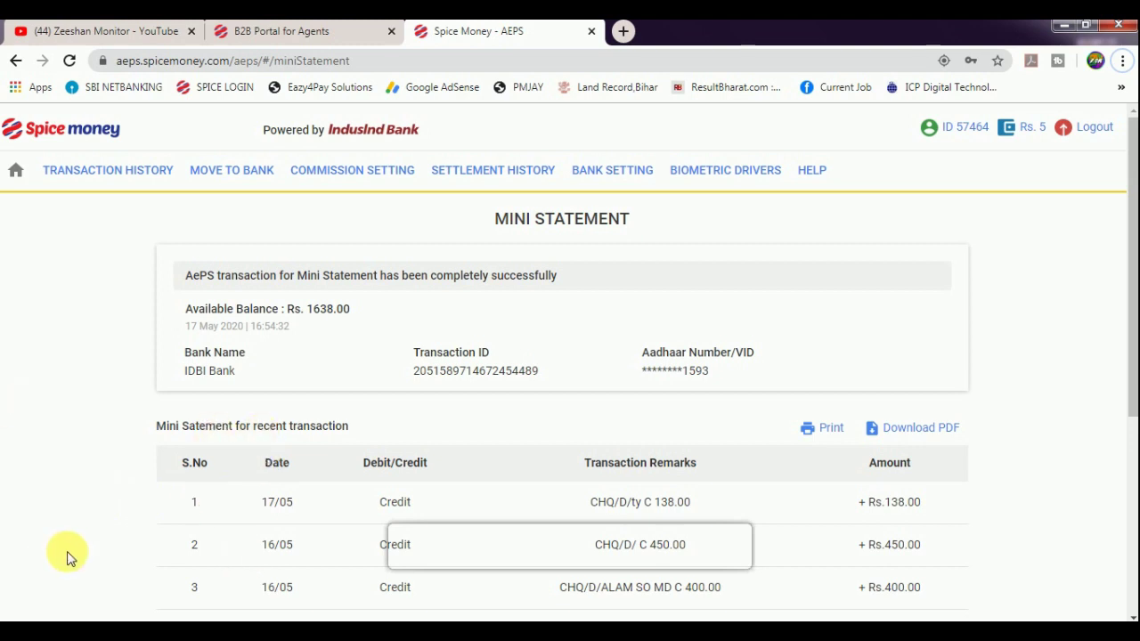
Check the available balance in the summary of the IDBI Bank mini statement
drag(185, 308, 318, 309)
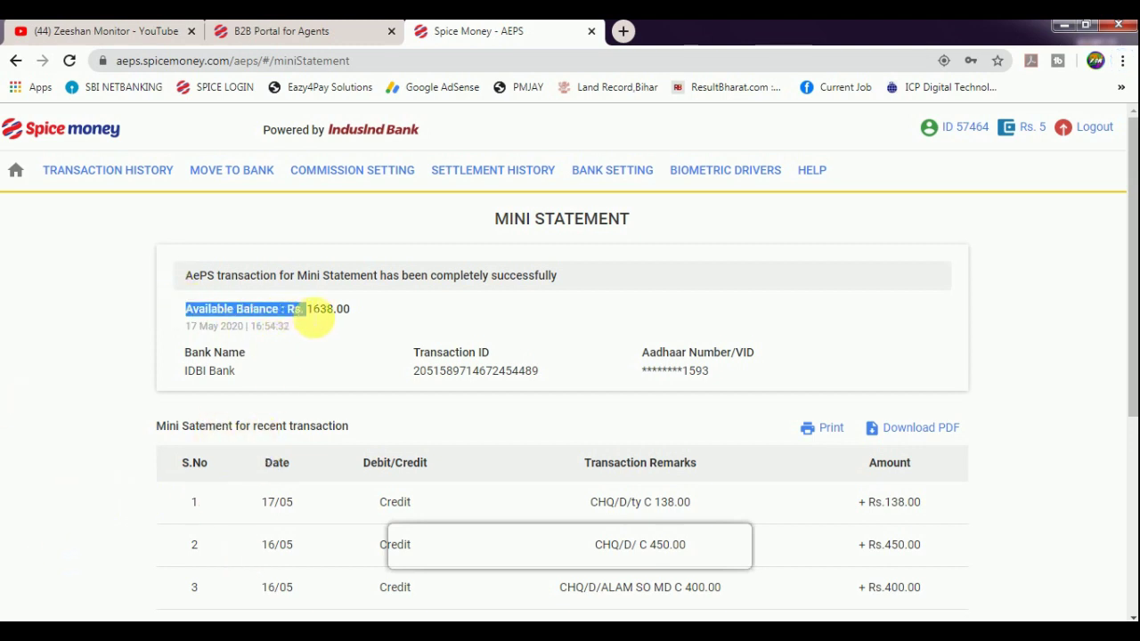
click(317, 316)
double_click(322, 309)
click(356, 336)
scroll(288, 382, down, 1)
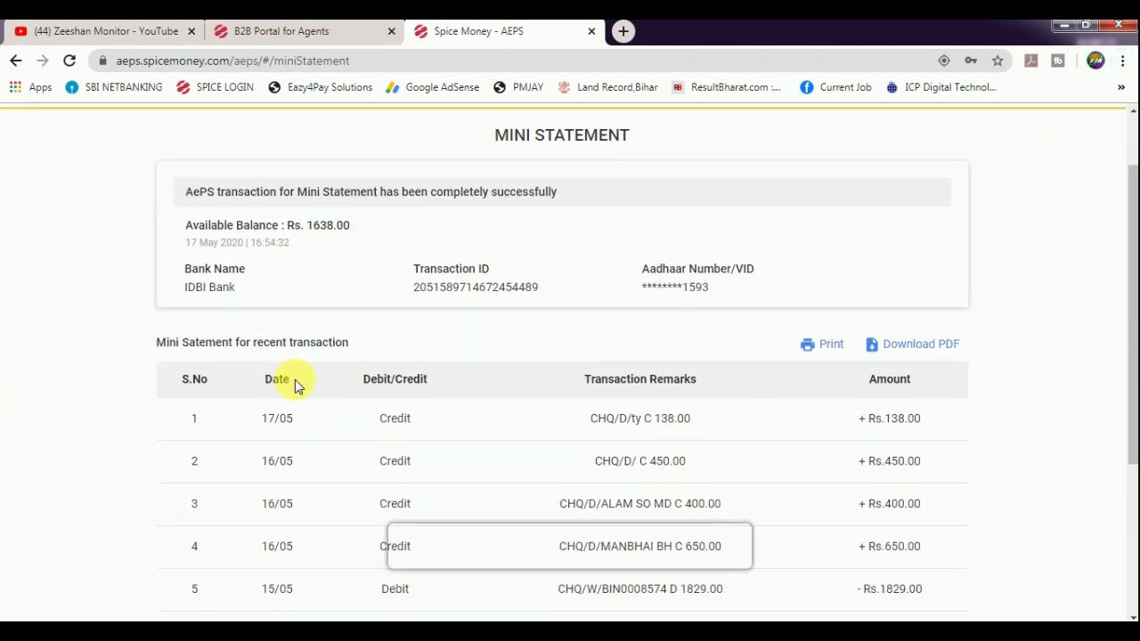
Review the IDBI Bank transaction list, checking the first entry's date, debit/credit type, remarks and amount
scroll(232, 463, down, 3)
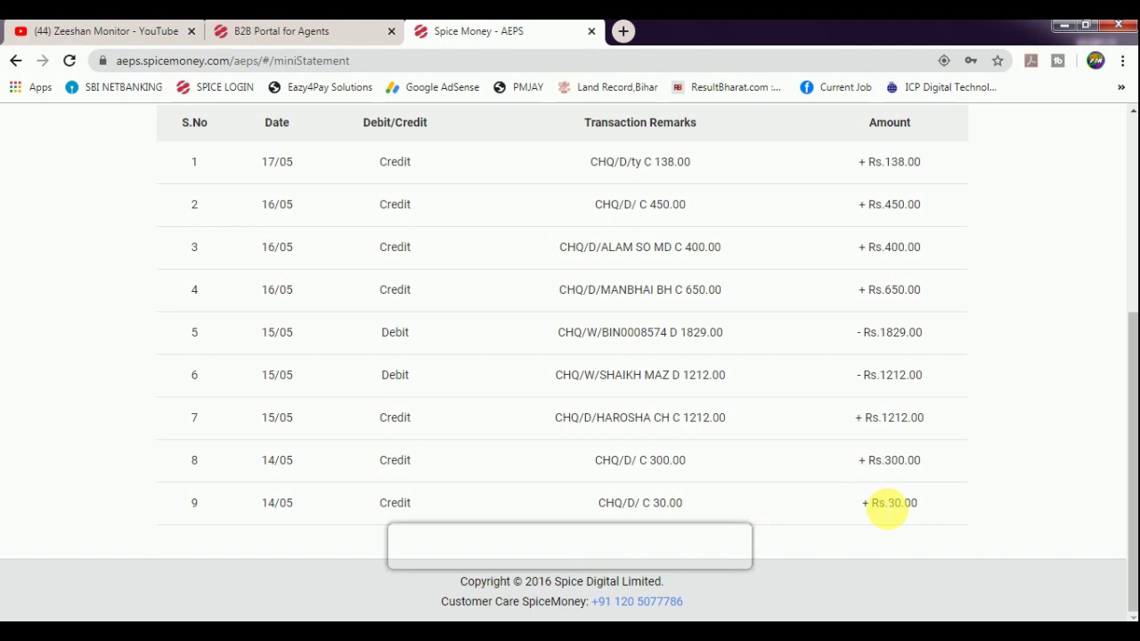
scroll(884, 401, up, 1)
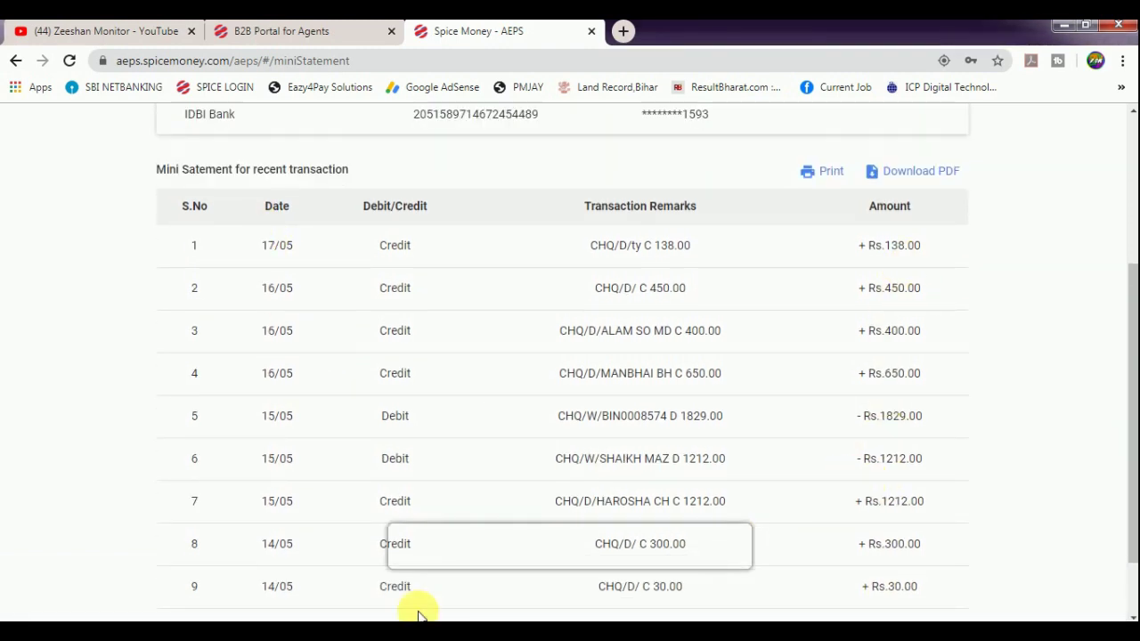
drag(270, 246, 365, 252)
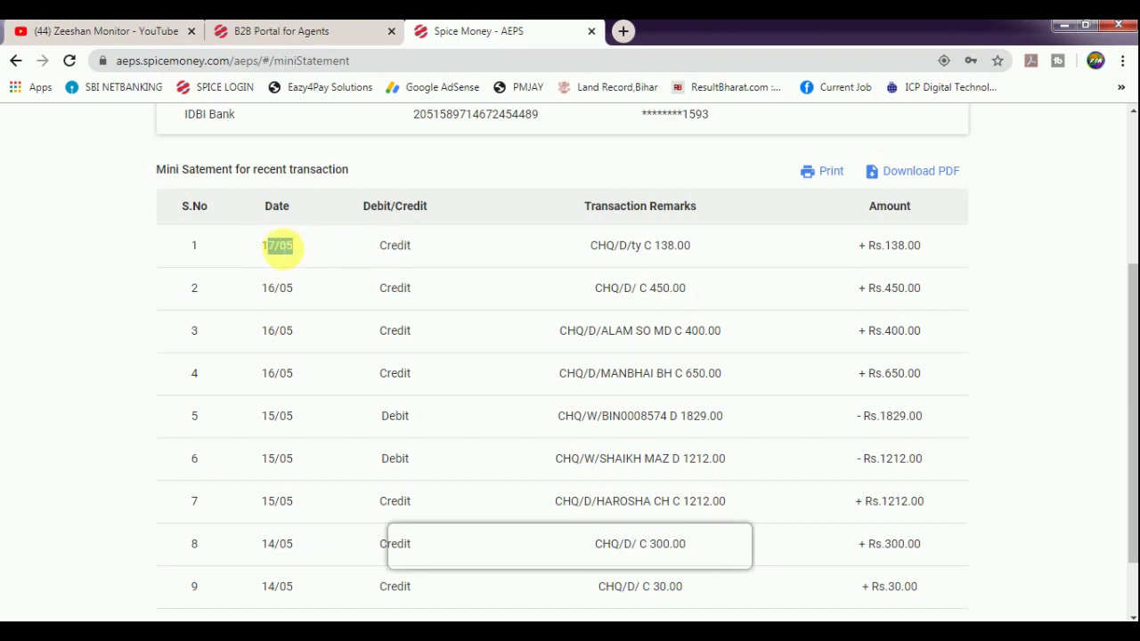
drag(258, 246, 294, 253)
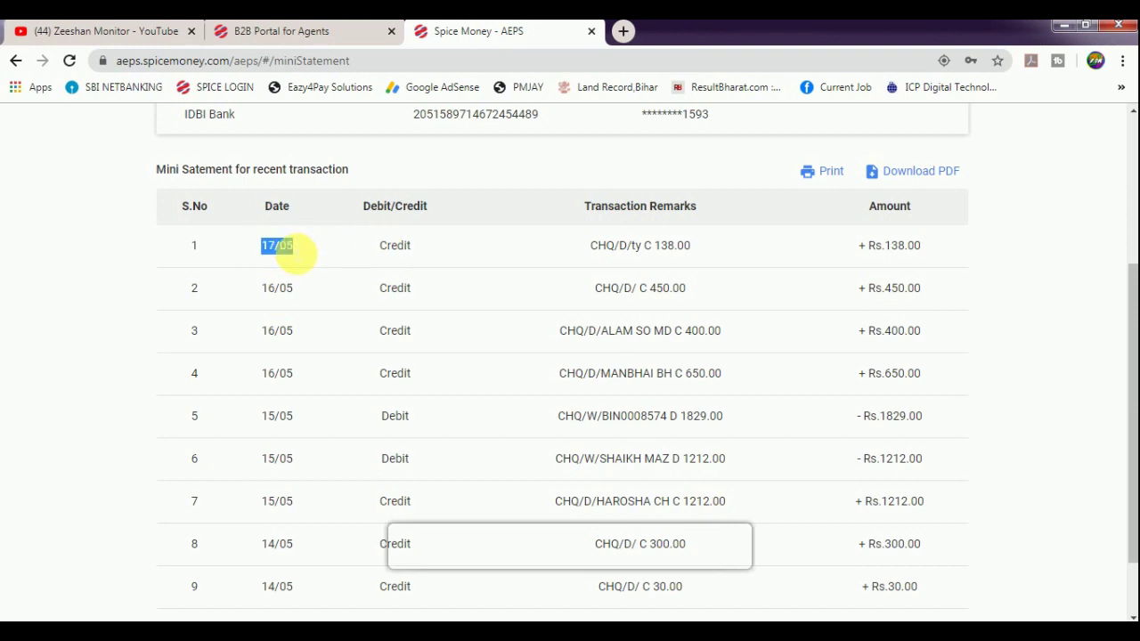
double_click(400, 247)
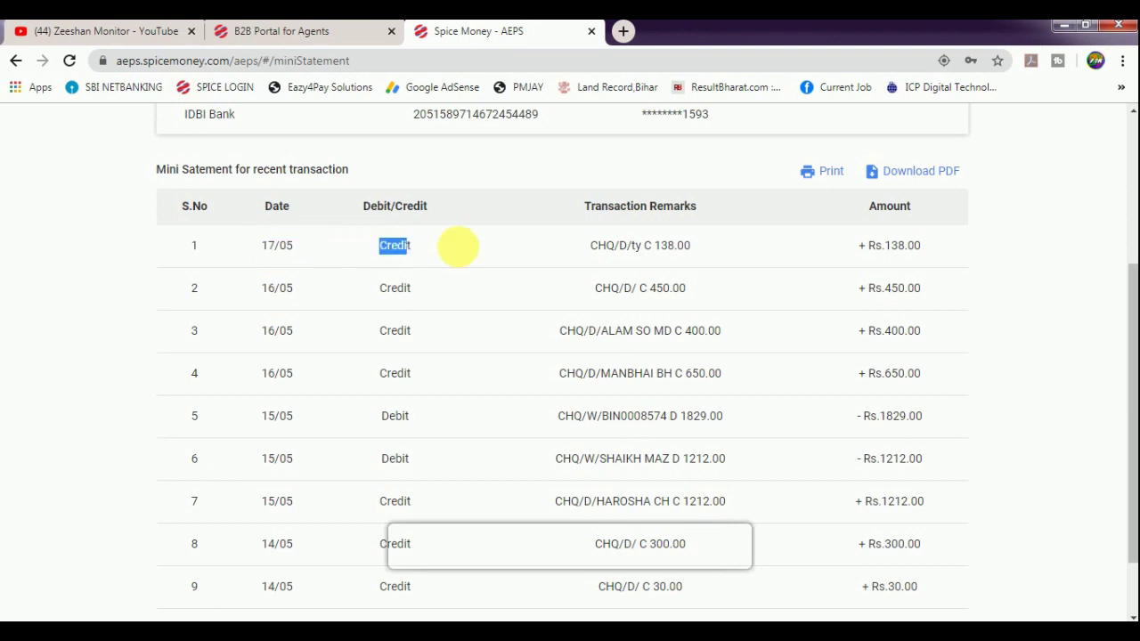
drag(591, 246, 617, 251)
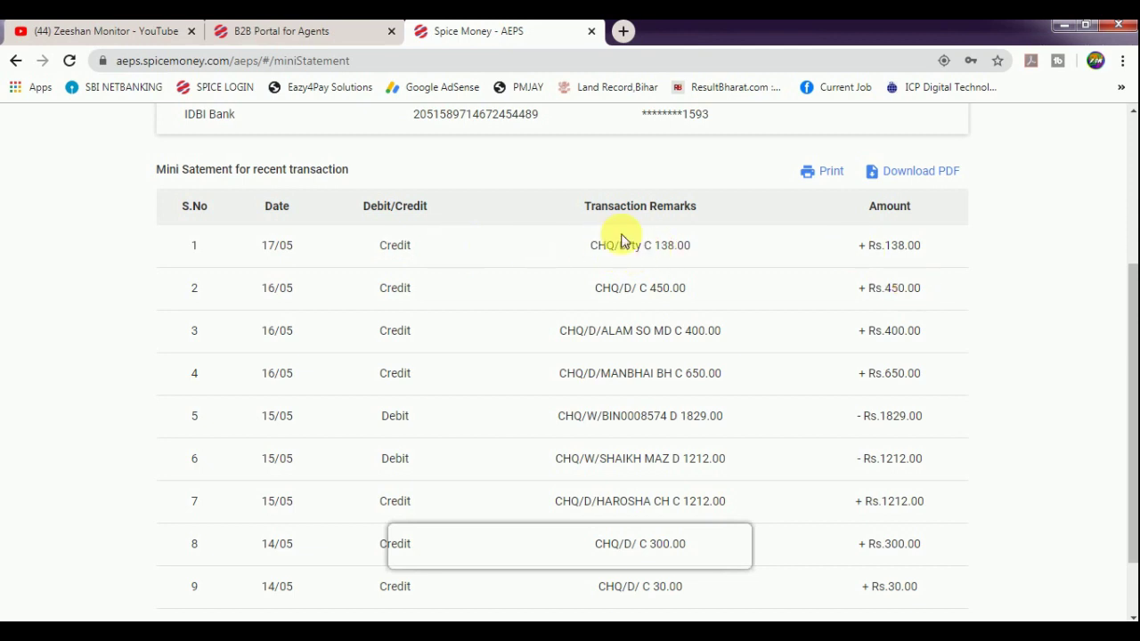
click(893, 254)
drag(893, 254, 919, 250)
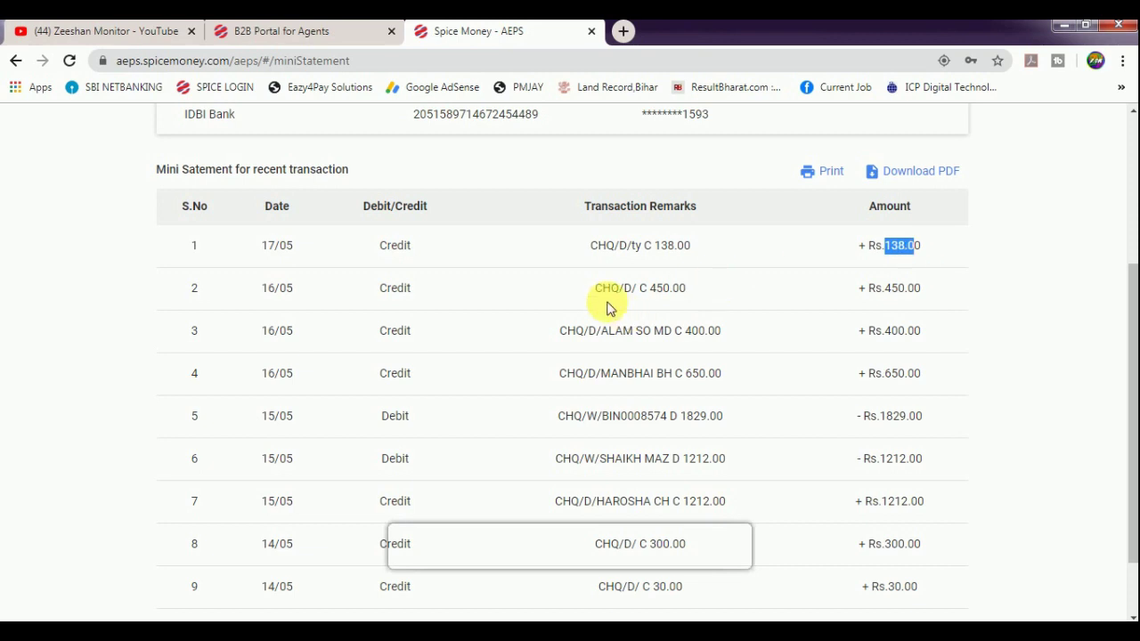
Check the second IDBI Bank transaction's date, type and amount, and look through the remaining entries
drag(268, 288, 584, 288)
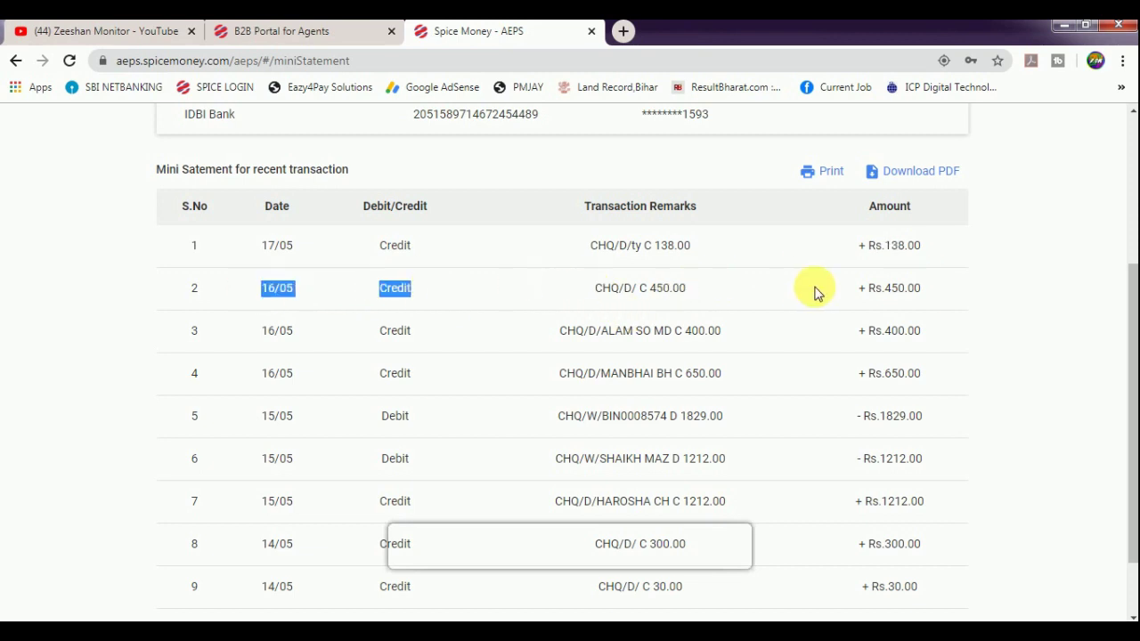
drag(882, 288, 905, 288)
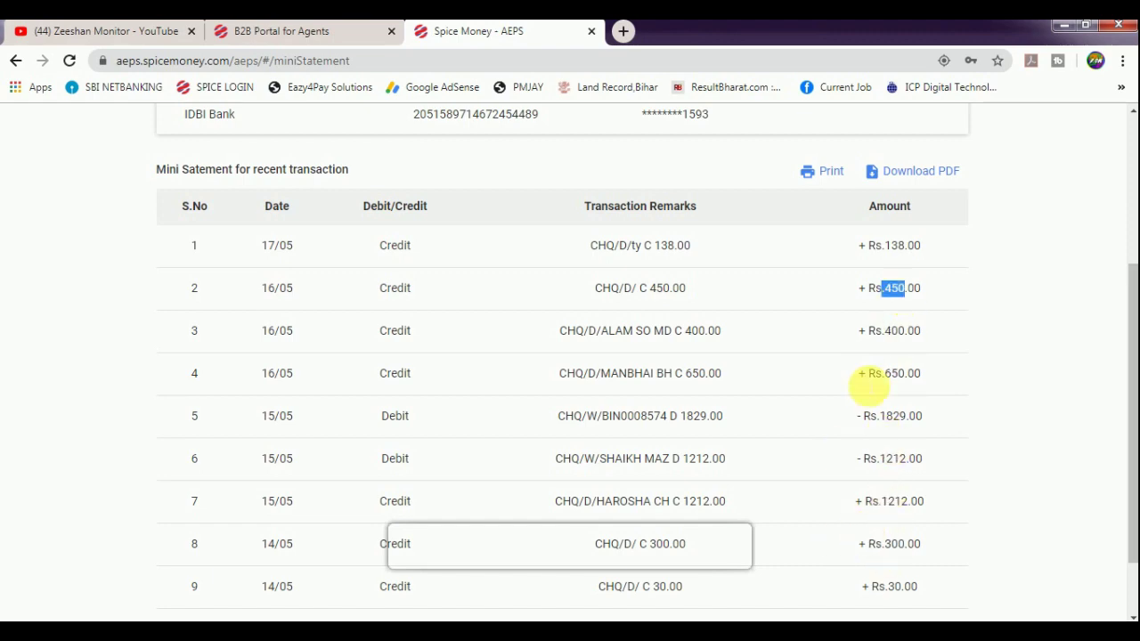
scroll(692, 446, down, 1)
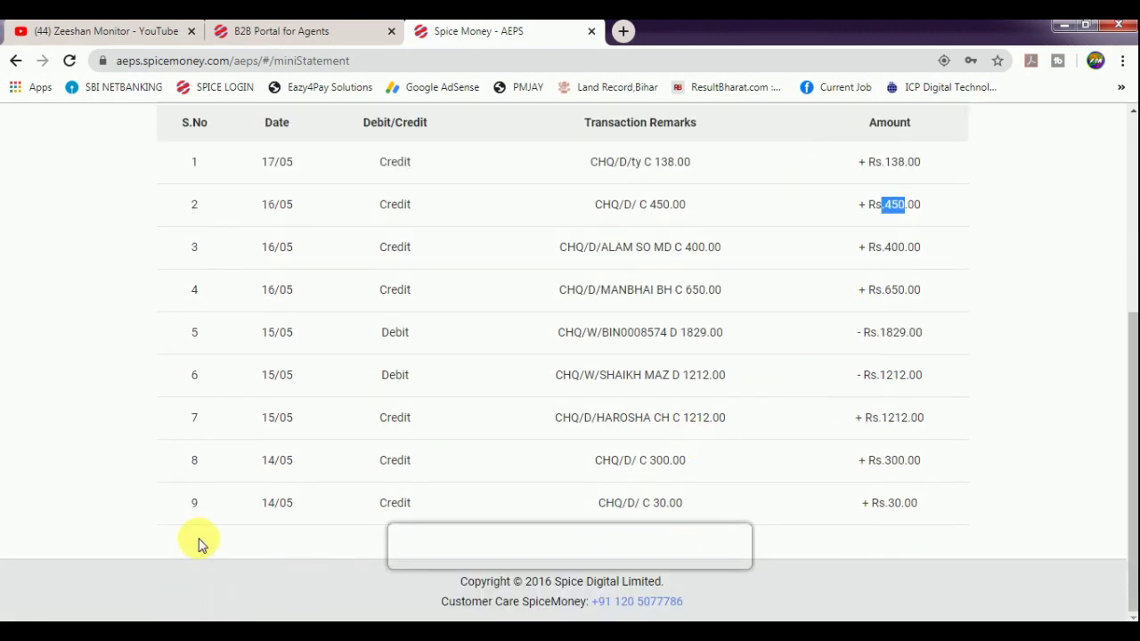
scroll(209, 529, up, 2)
scroll(205, 532, up, 2)
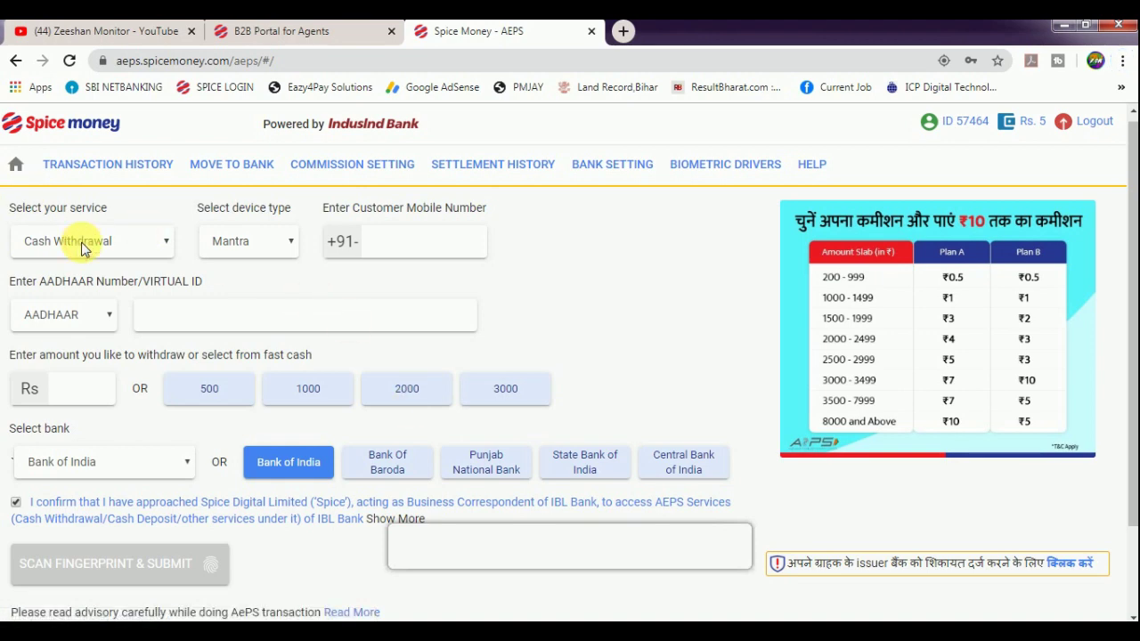
Select the Mini Statement service for a new AEPS request
click(82, 242)
click(76, 279)
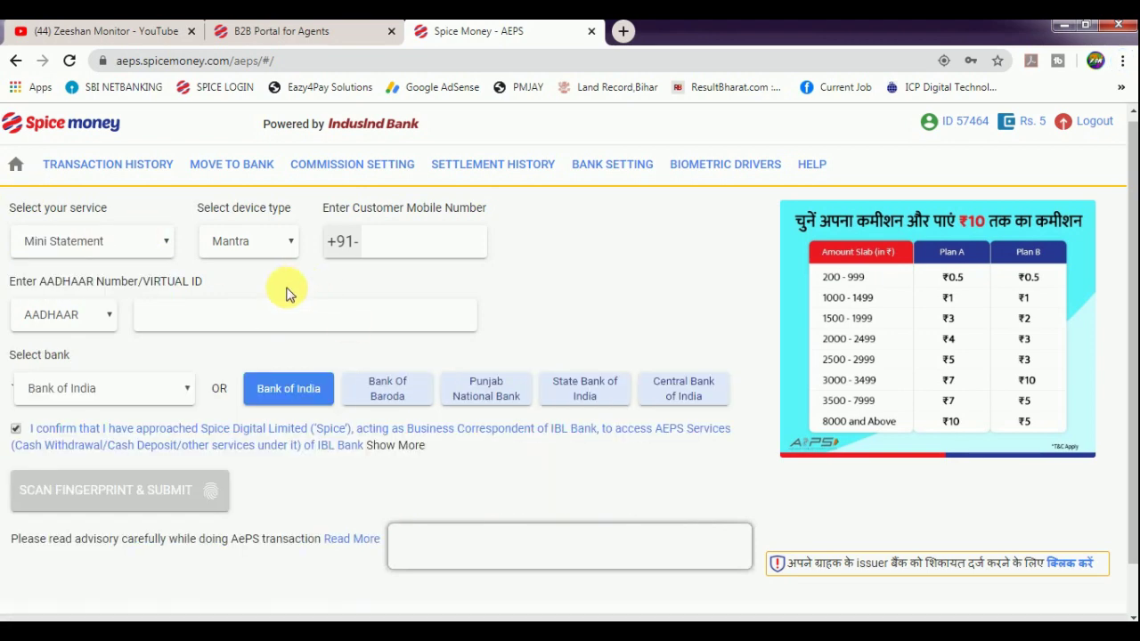